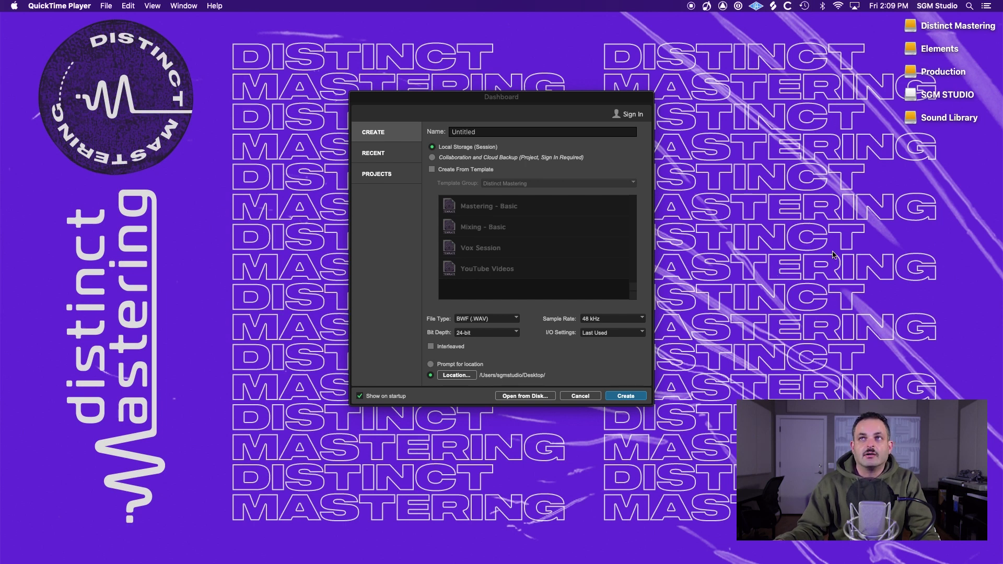
# Step: Create a CLIENTS folder on the desktop and open it
pyautogui.rightClick(894, 203)
pyautogui.click(888, 205)
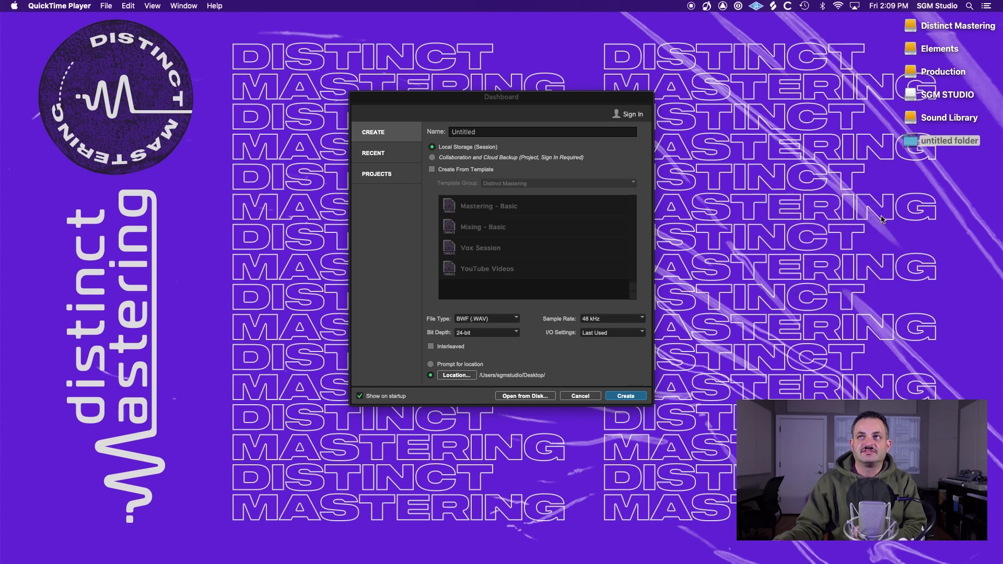
pyautogui.click(947, 144)
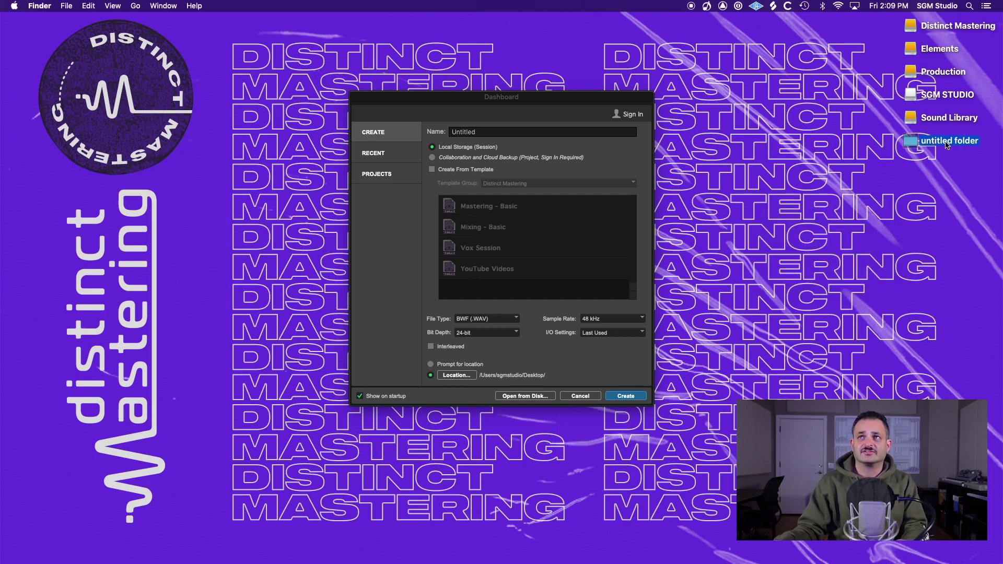
pyautogui.write('CLIENTS')
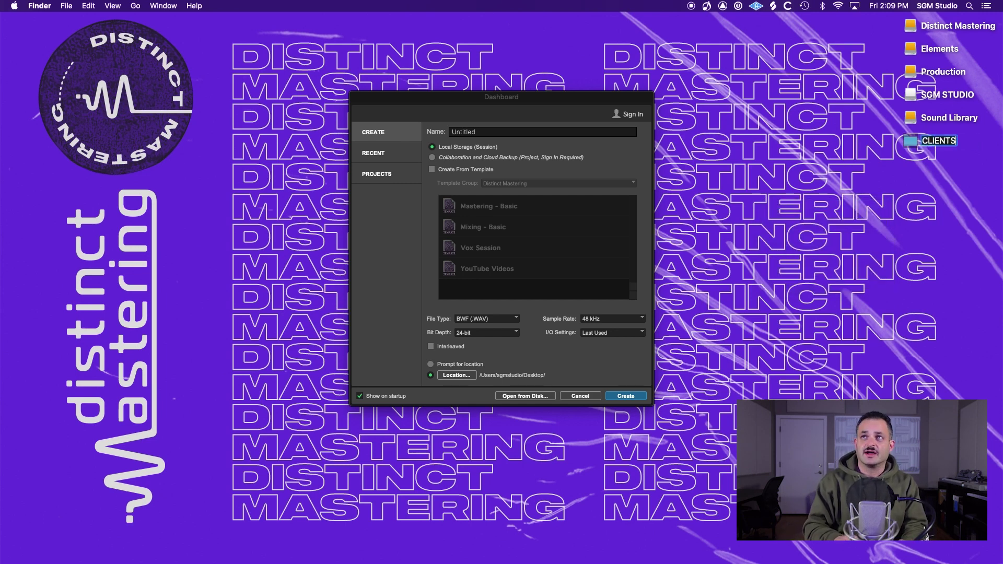
pyautogui.press('Return')
pyautogui.doubleClick(912, 140)
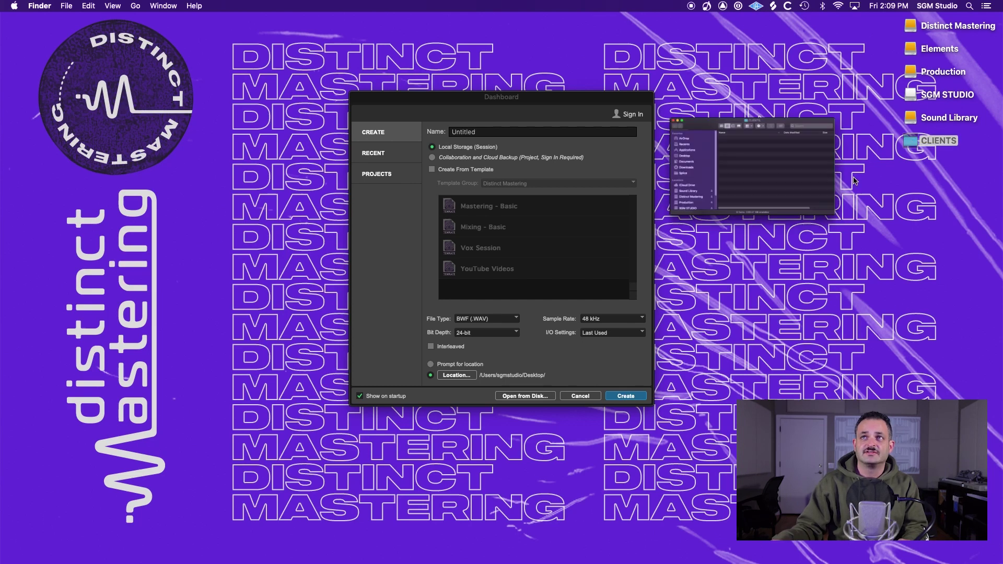
pyautogui.moveTo(366, 100); pyautogui.dragTo(561, 175)
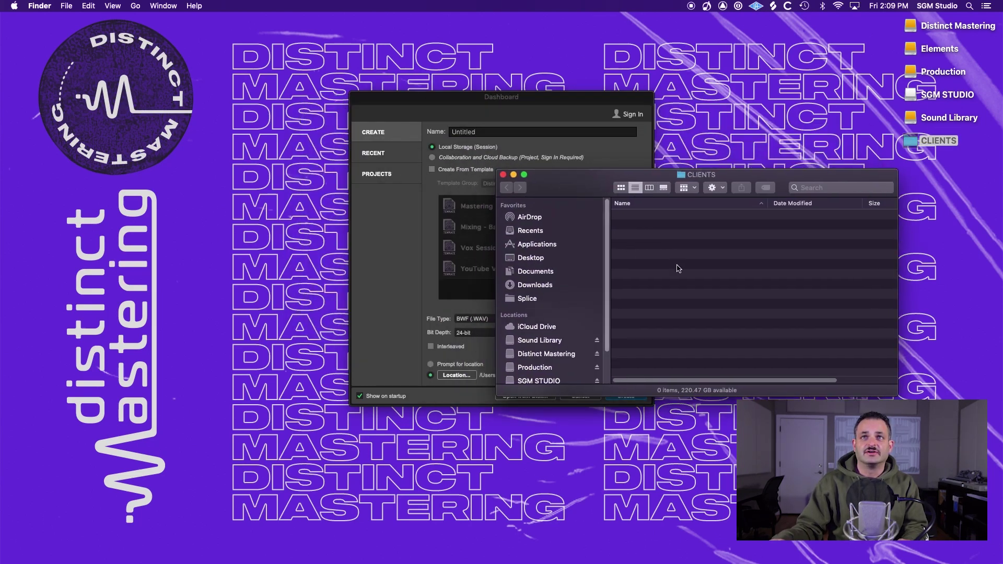
# Step: Create an Artist Name folder inside CLIENTS and open it
pyautogui.rightClick(676, 264)
pyautogui.click(685, 270)
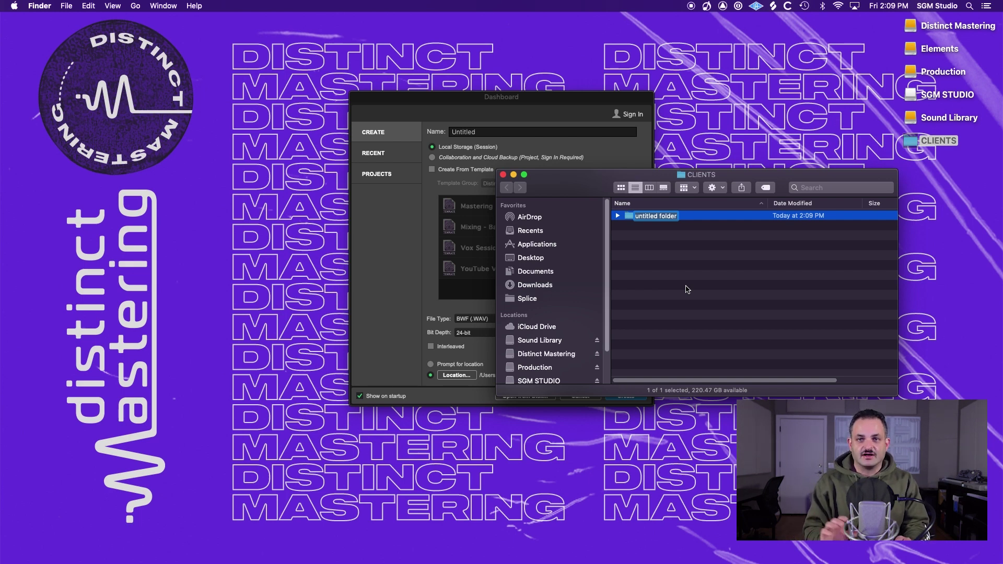
pyautogui.write('Artist Nam')
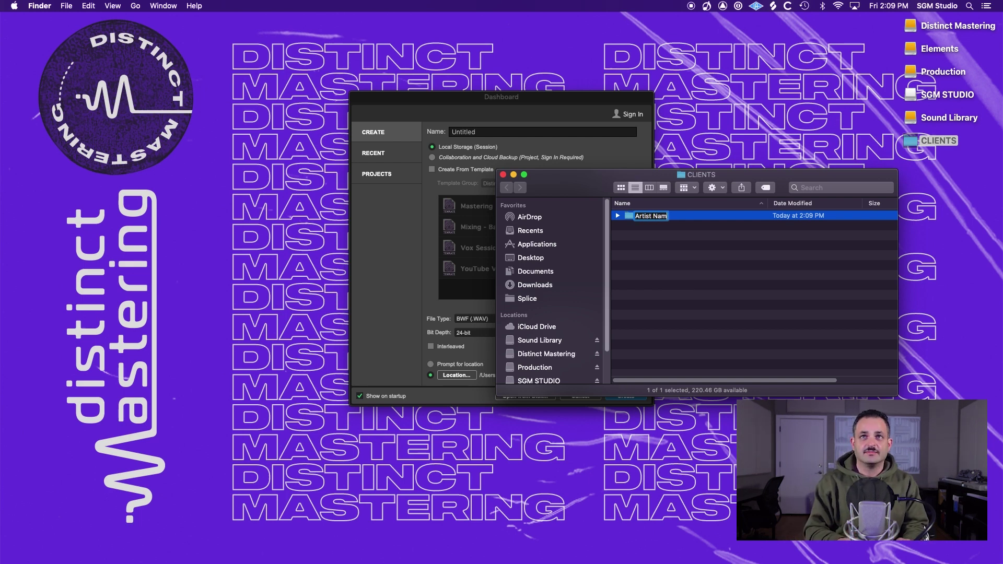
pyautogui.write('e')
pyautogui.press('Return')
pyautogui.click(701, 256)
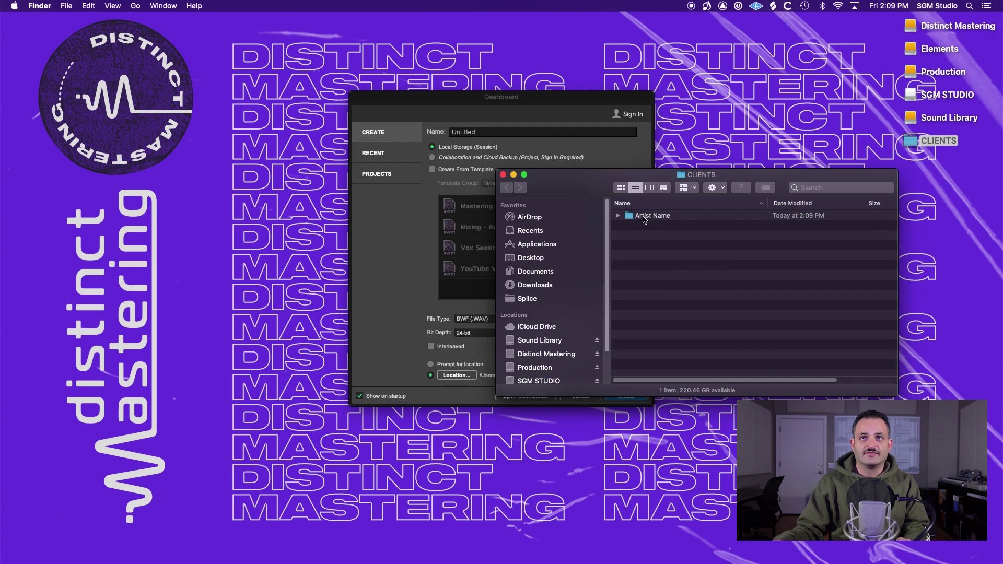
pyautogui.click(643, 219)
pyautogui.doubleClick(642, 218)
# Step: Create a Project 1 folder inside Artist Name and open it
pyautogui.rightClick(647, 223)
pyautogui.click(661, 231)
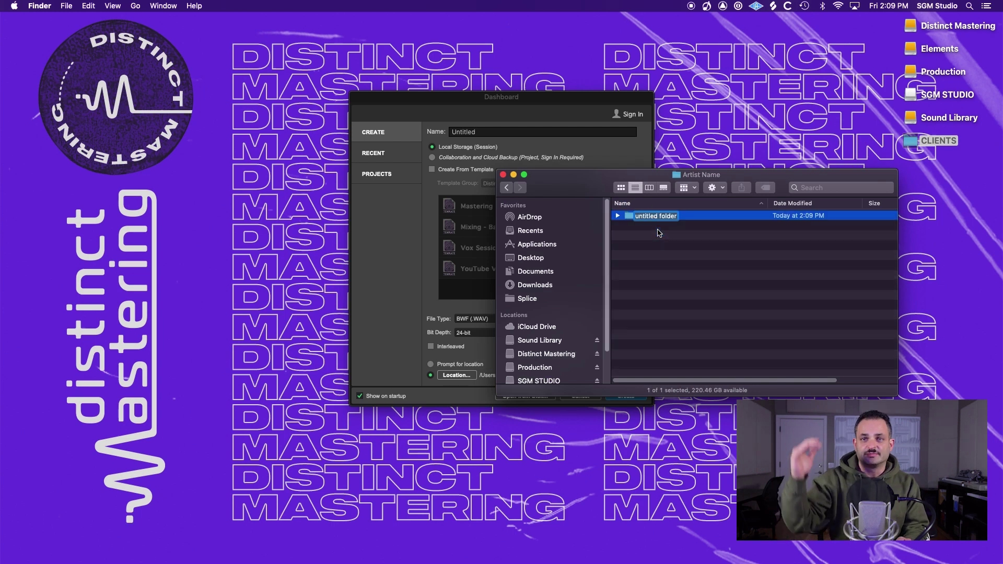
pyautogui.write('Project 1')
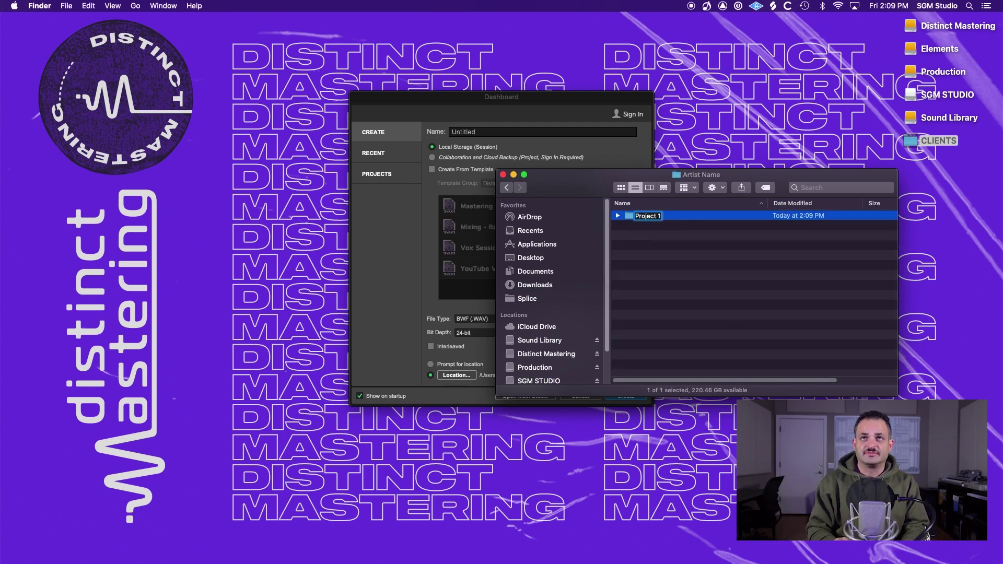
pyautogui.press('Return')
pyautogui.click(695, 215)
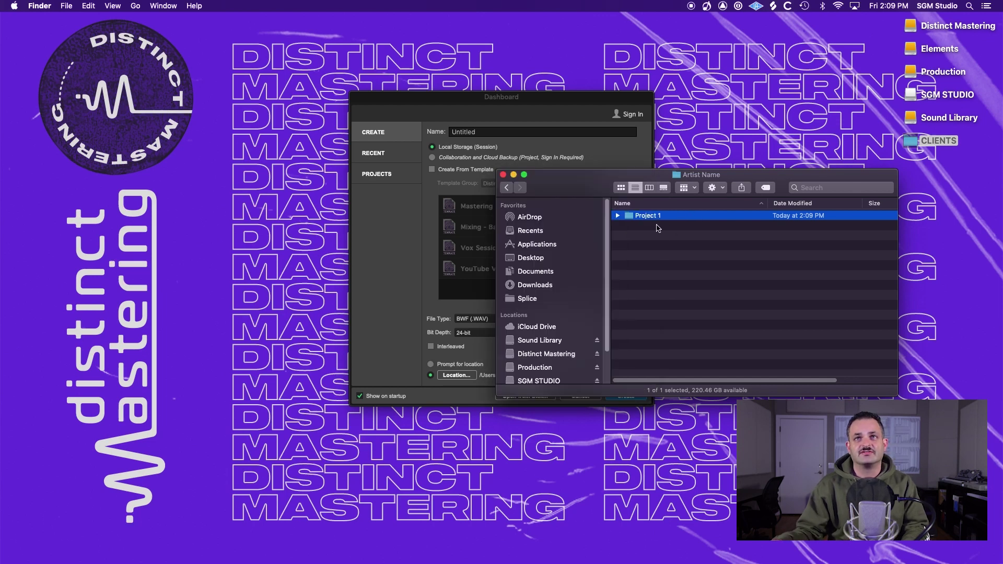
pyautogui.click(617, 216)
pyautogui.doubleClick(631, 217)
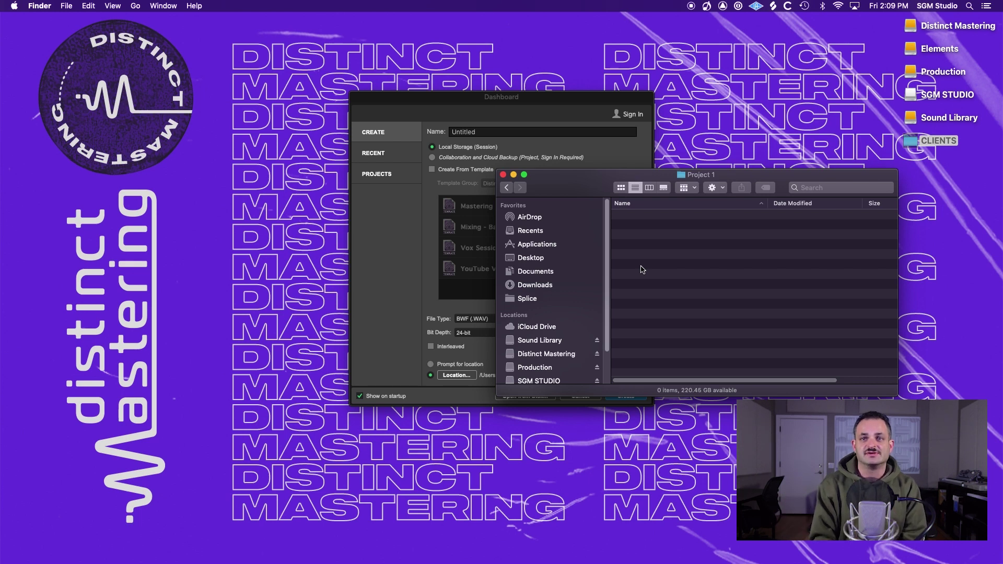
# Step: Add Final Mixes and Rough Masters folders inside Project 1
pyautogui.rightClick(642, 269)
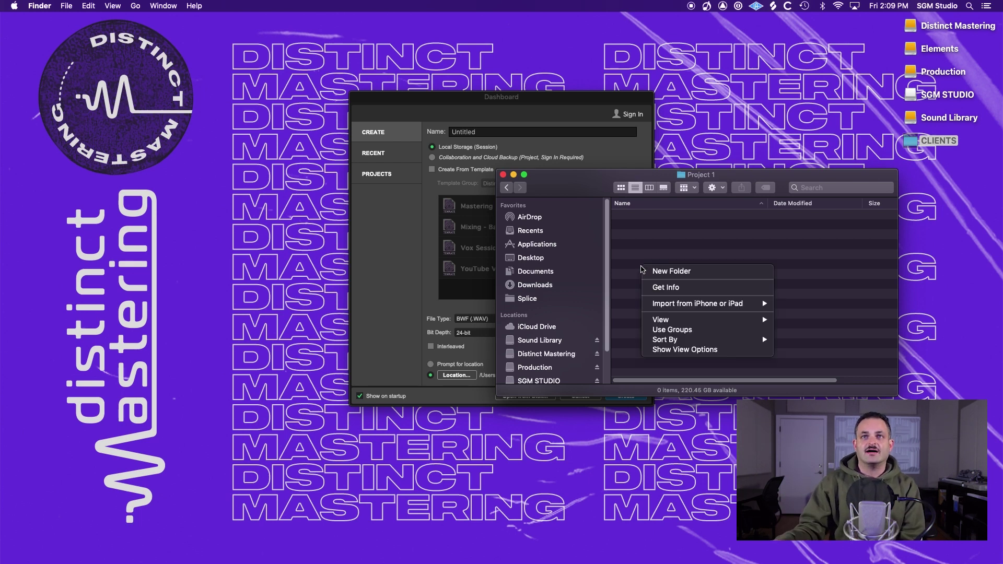
pyautogui.click(650, 271)
pyautogui.write('F')
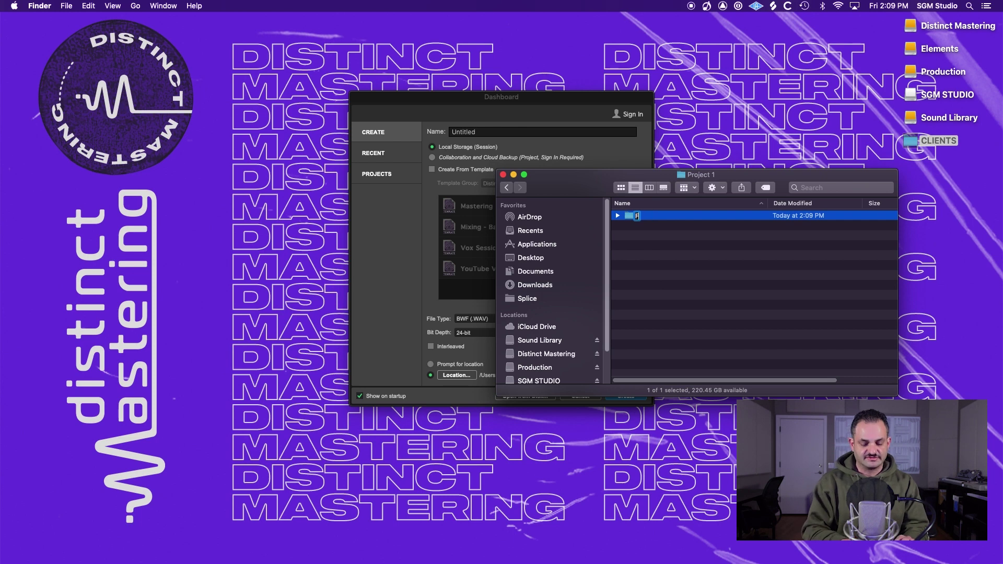
pyautogui.write('inal Mixes')
pyautogui.press('Return')
pyautogui.press('super+Tab')
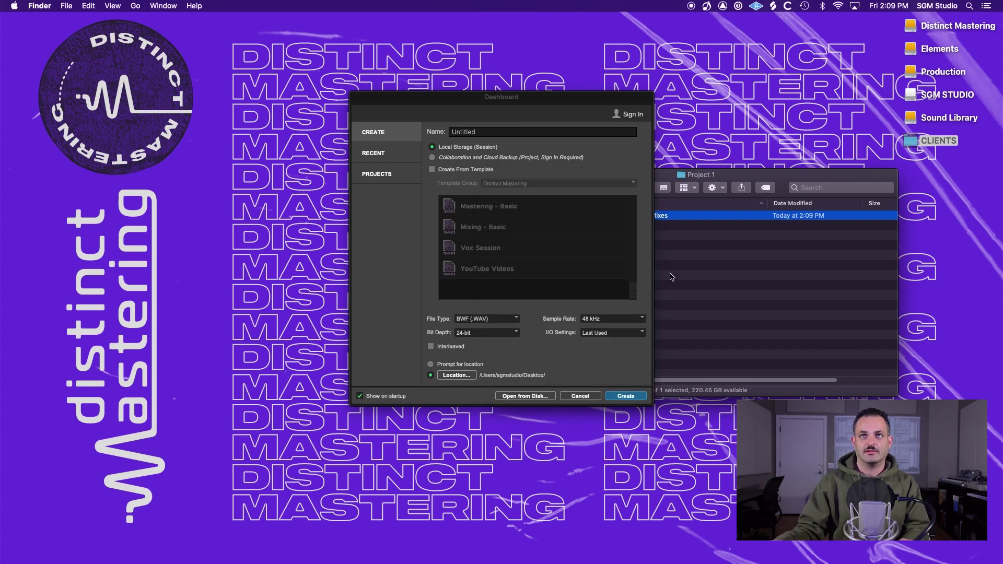
pyautogui.click(672, 277)
pyautogui.rightClick(647, 224)
pyautogui.press('Escape')
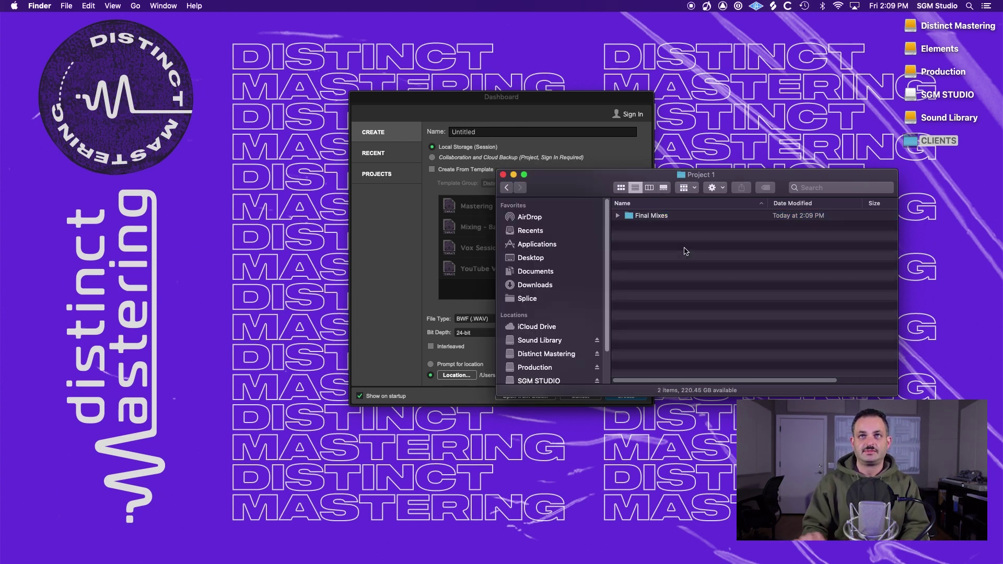
pyautogui.press('shift+super+n')
pyautogui.write('Rough Masters')
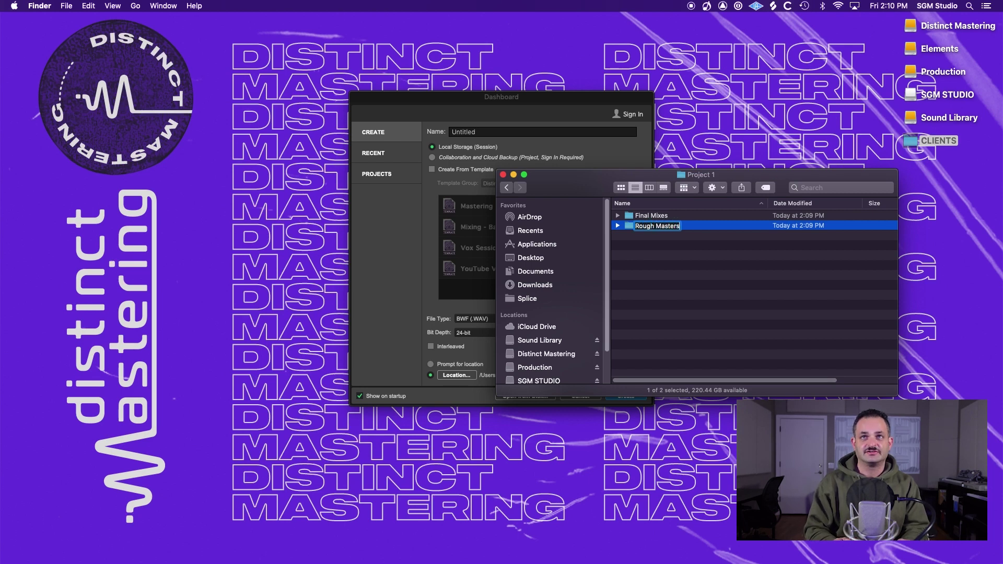
pyautogui.press('Return')
pyautogui.press('super+Tab')
pyautogui.click(752, 258)
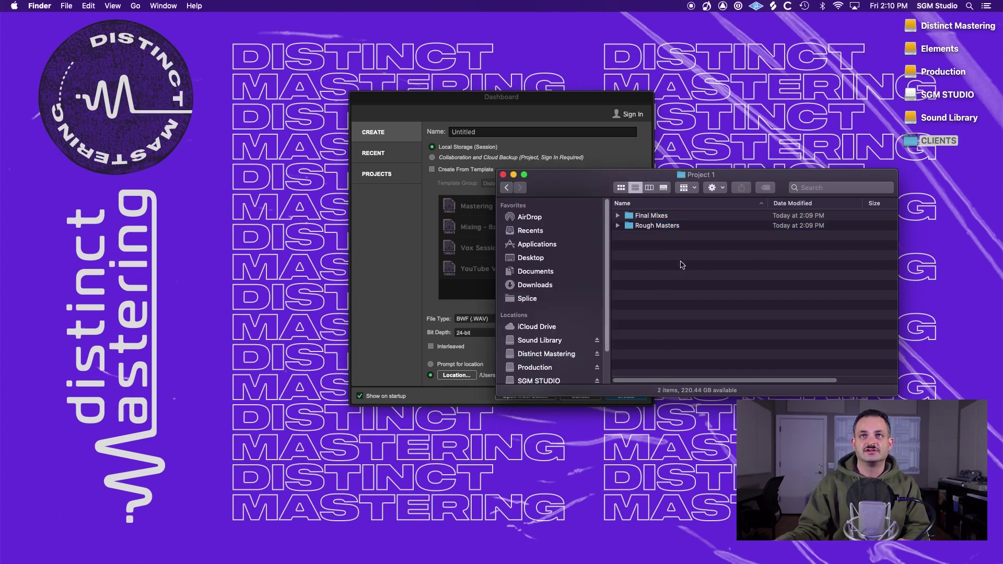
# Step: Add References and WAVs folders inside Project 1
pyautogui.rightClick(681, 261)
pyautogui.click(690, 268)
pyautogui.write('References')
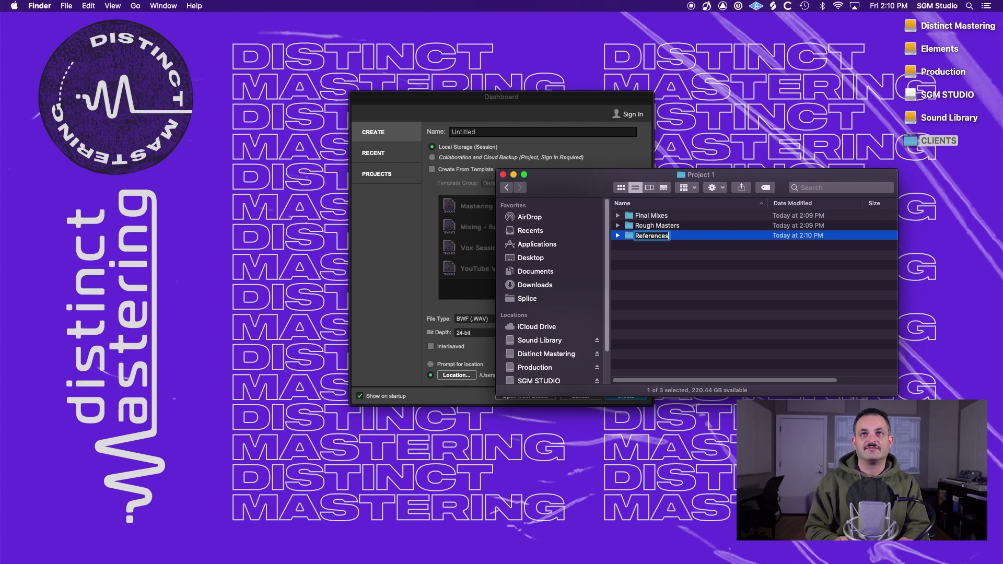
pyautogui.press('Return')
pyautogui.press('super+Tab')
pyautogui.click(695, 277)
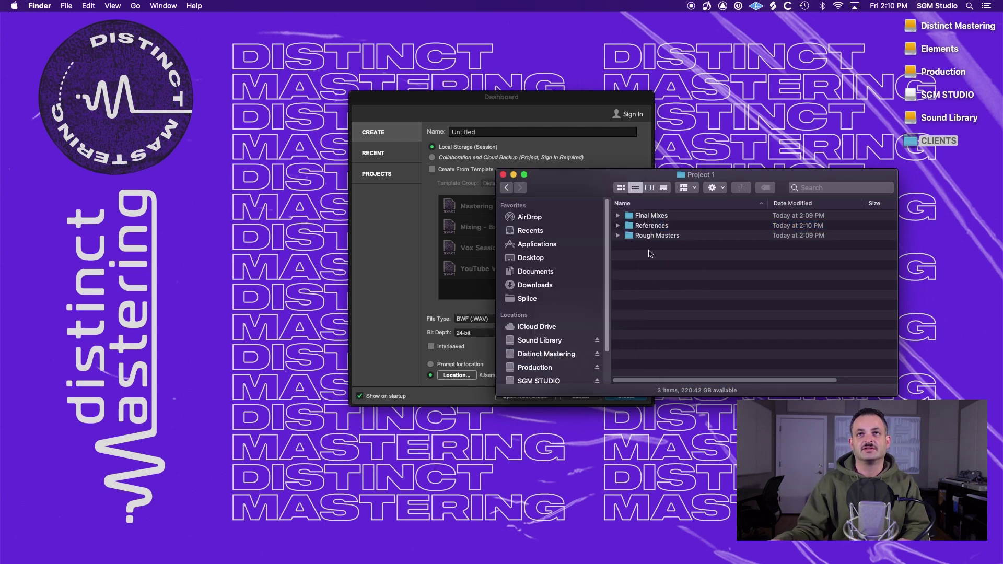
pyautogui.rightClick(644, 285)
pyautogui.click(653, 287)
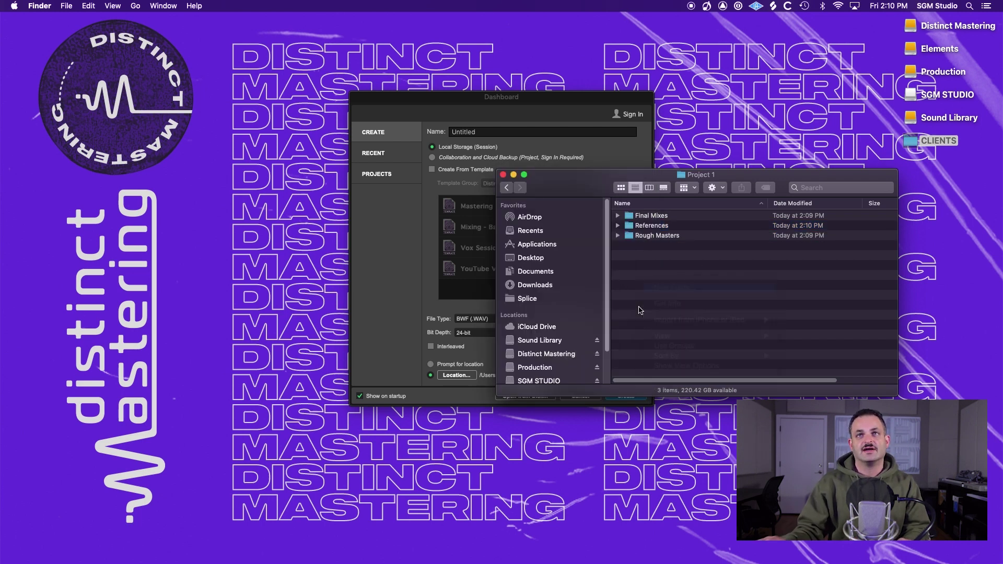
pyautogui.write('WAV')
pyautogui.press('Return')
pyautogui.press('super+Tab')
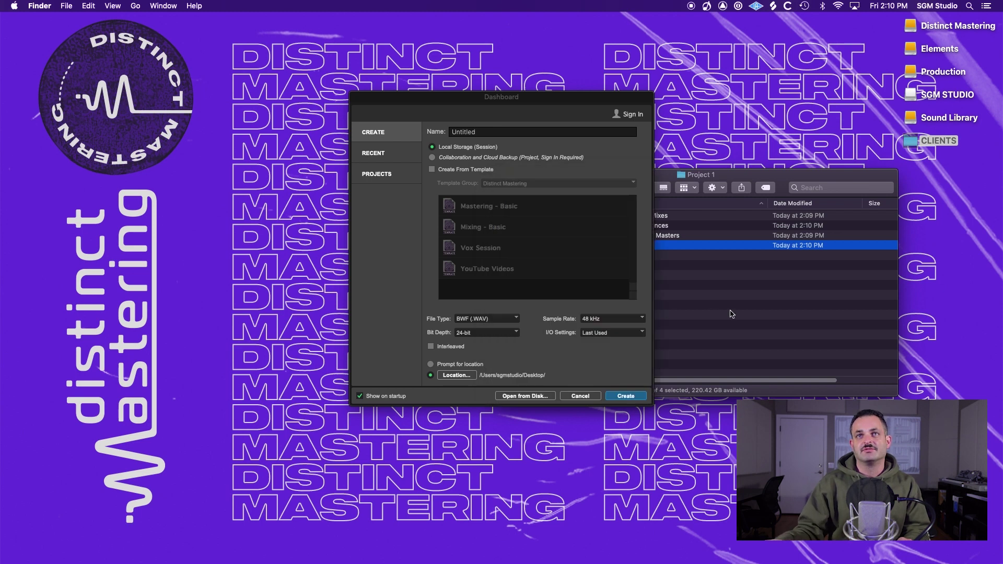
pyautogui.click(703, 312)
# Step: Add an MP3s folder inside Project 1
pyautogui.rightClick(700, 309)
pyautogui.click(705, 314)
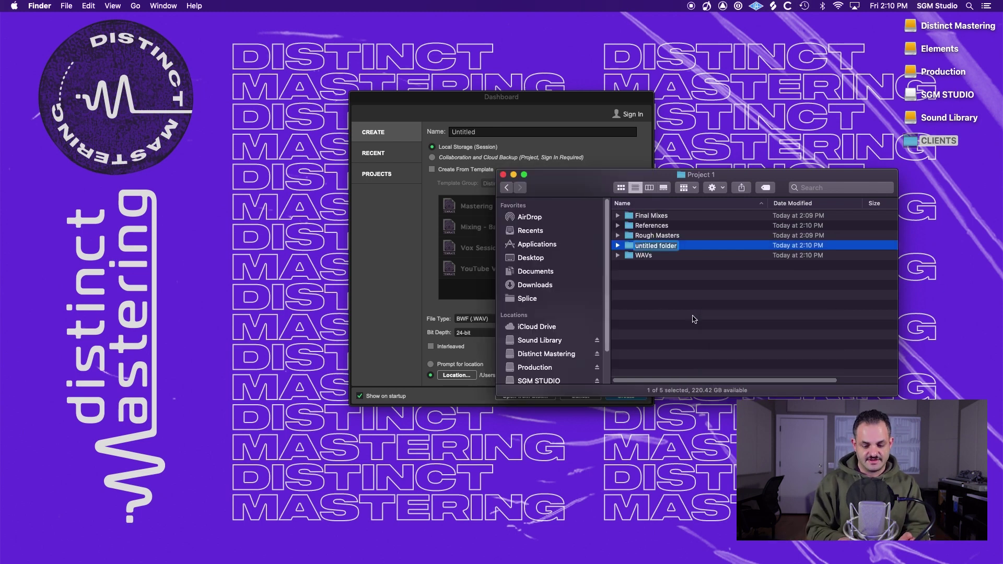
pyautogui.write('MP3s')
pyautogui.press('Return')
pyautogui.press('super+Tab')
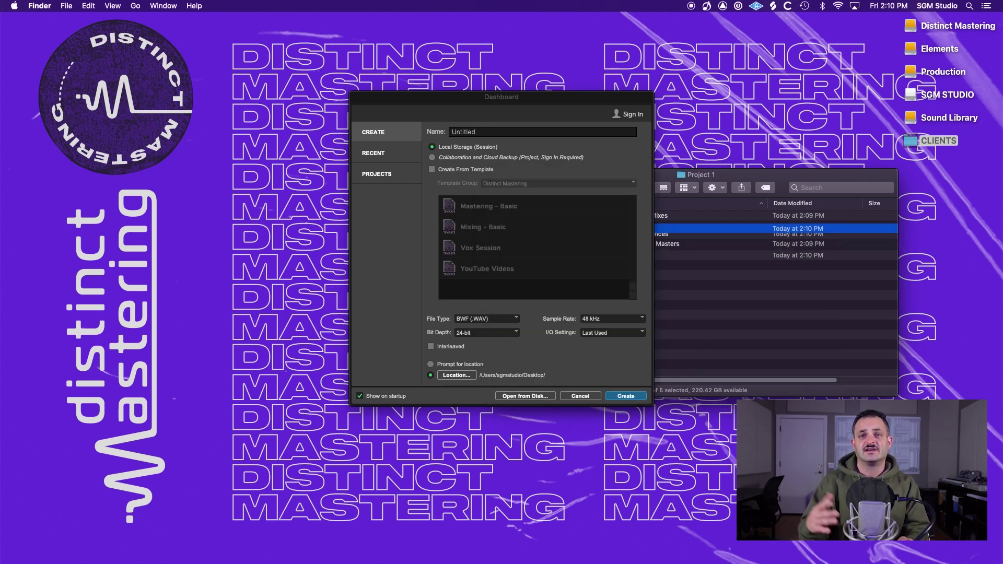
pyautogui.click(782, 350)
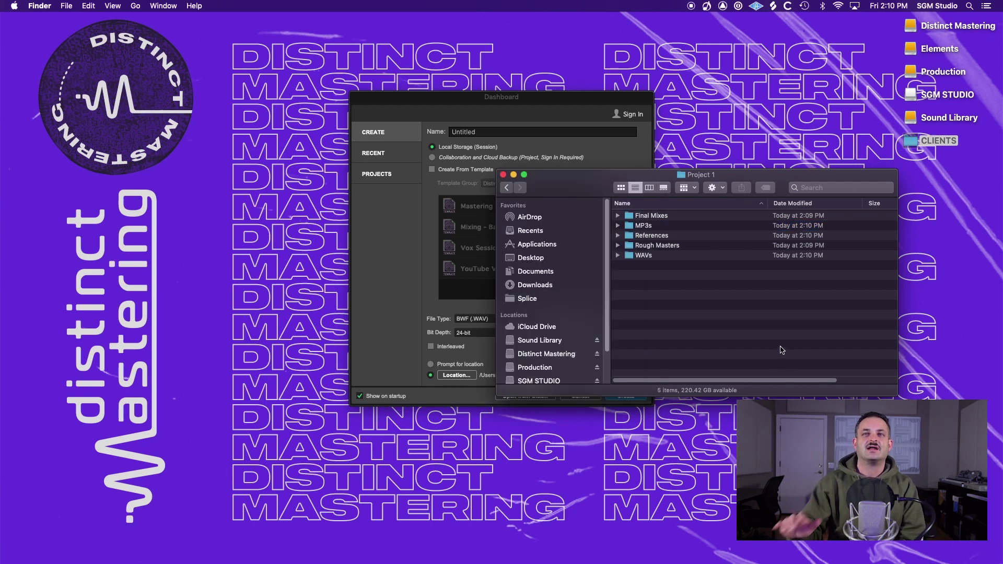
# Step: Drag the Project 1 window down and right, clear of the Dashboard
pyautogui.moveTo(577, 188); pyautogui.dragTo(617, 261)
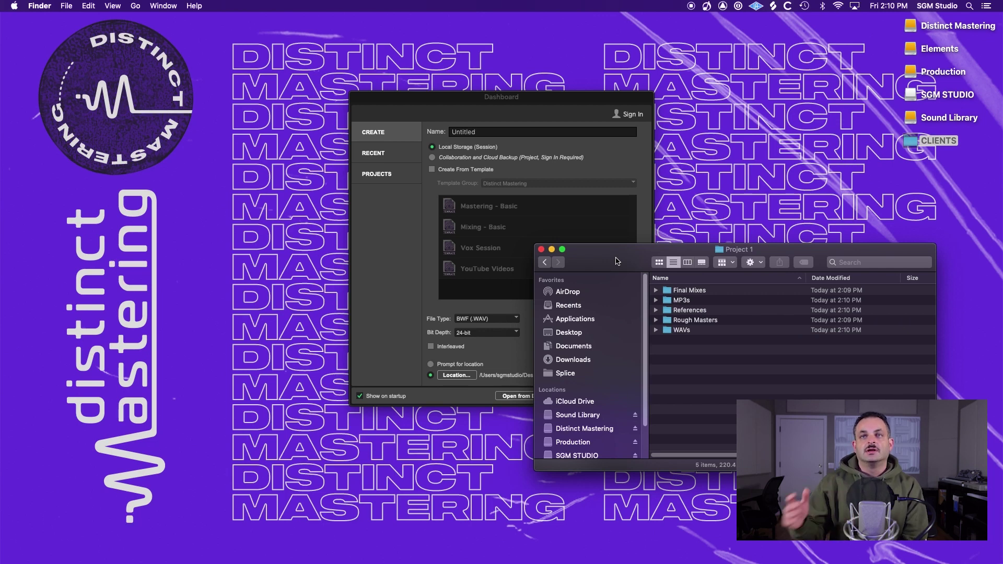
# Step: Set the new session's location to CLIENTS/Artist Name/Project 1
pyautogui.click(409, 242)
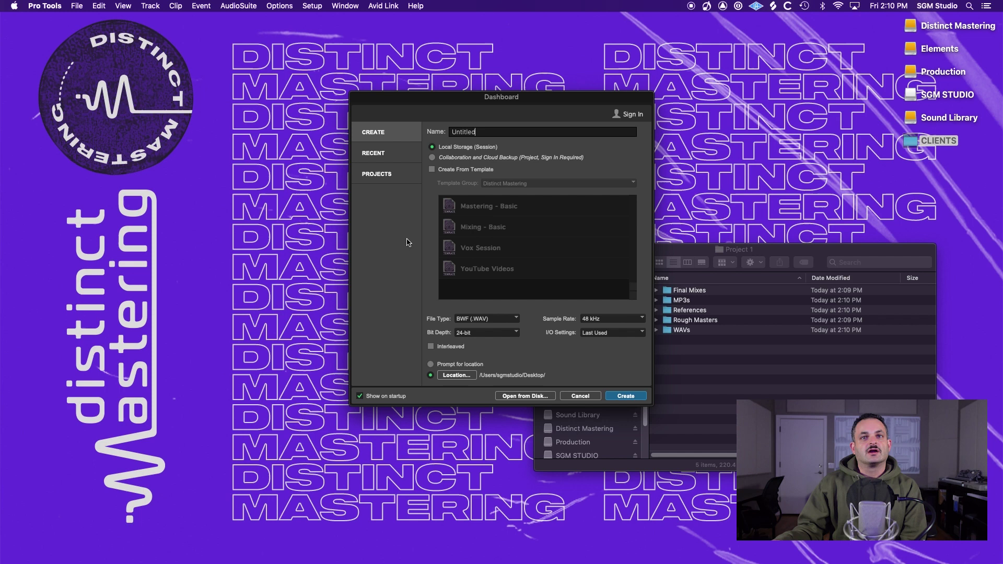
pyautogui.click(470, 376)
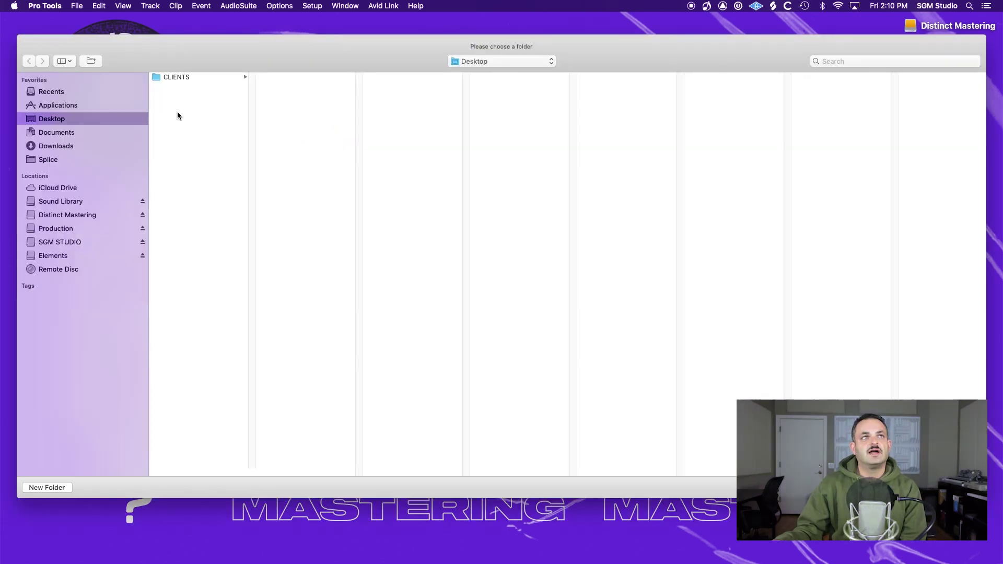
pyautogui.click(175, 78)
pyautogui.click(295, 77)
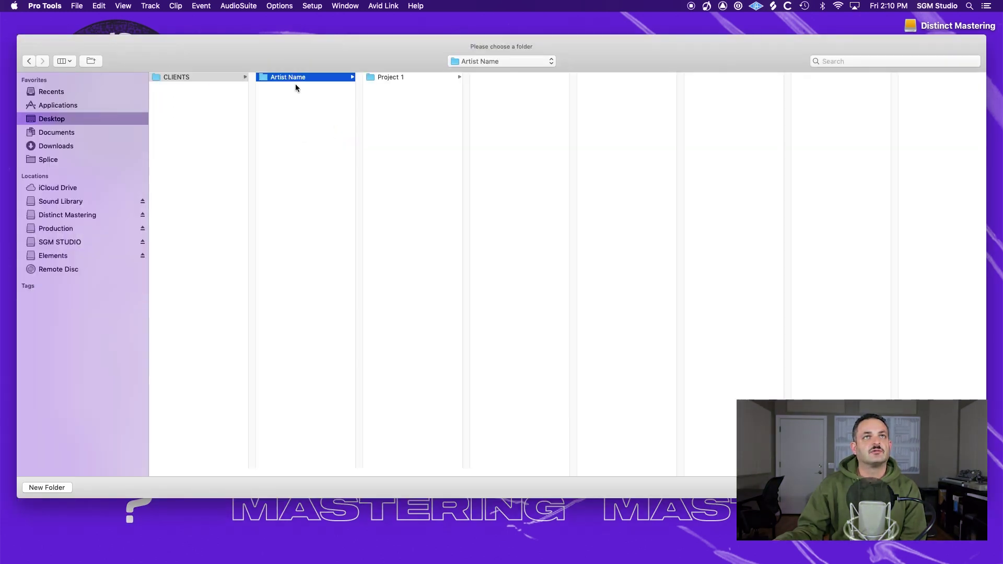
pyautogui.click(381, 78)
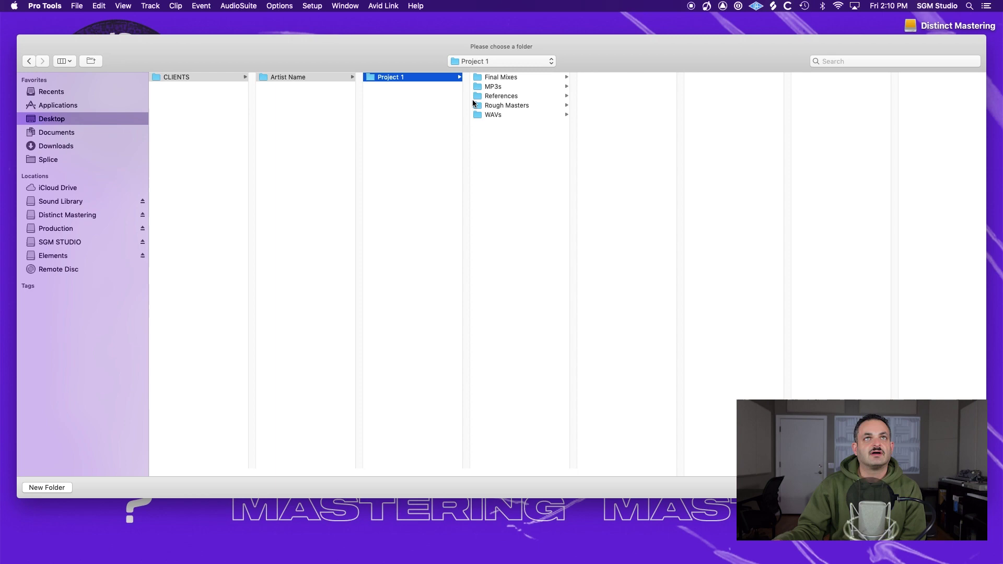
pyautogui.press('Return')
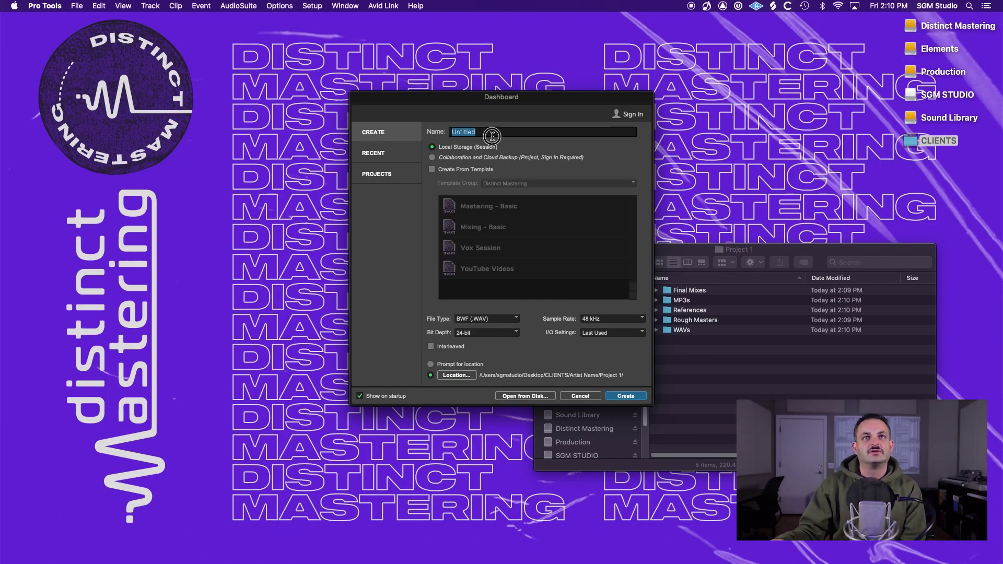
# Step: Name the session 'Distinct Mastering Template' and keep 24-bit depth at 48 kHz
pyautogui.write('Distinct ')
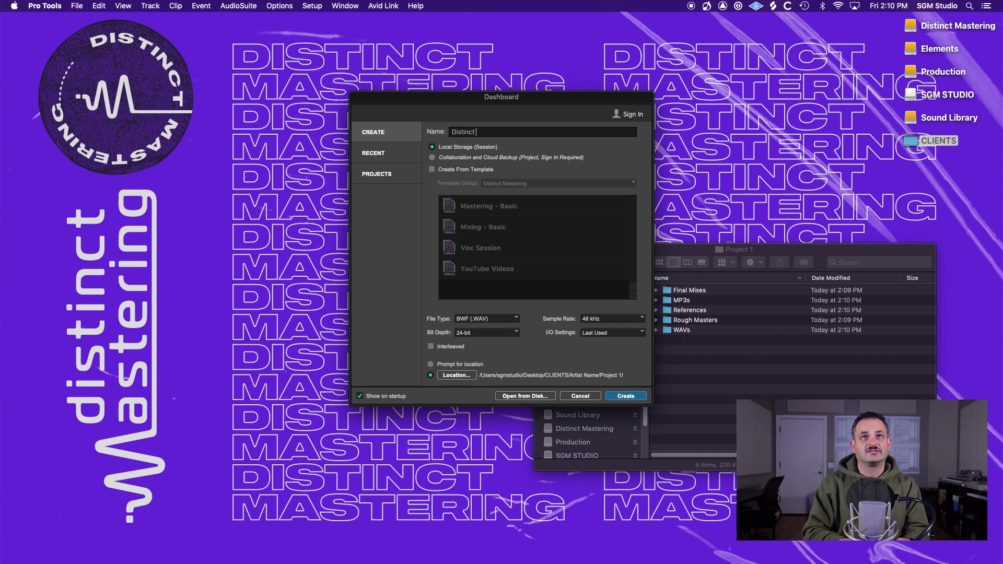
pyautogui.write('Mastering Template')
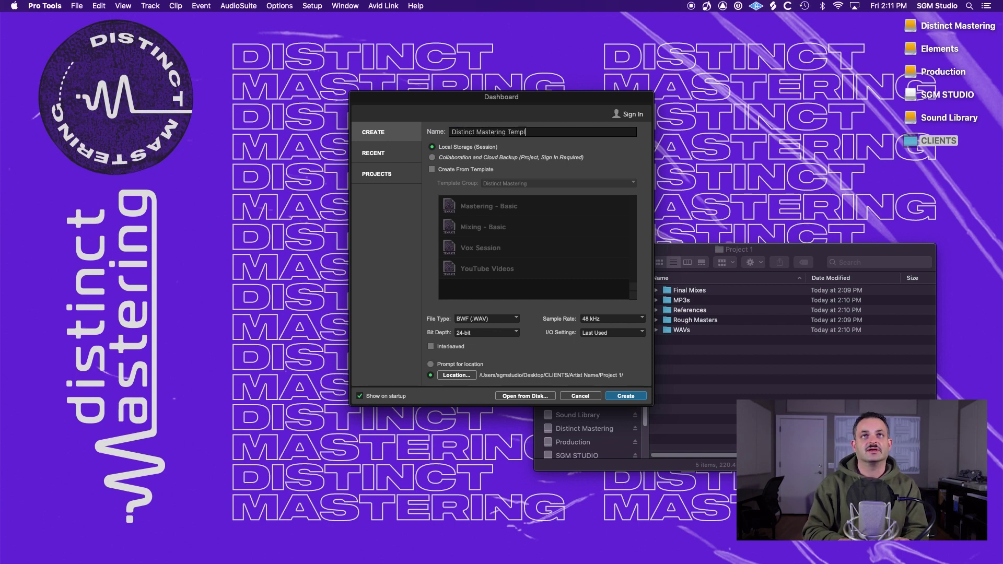
pyautogui.click(469, 333)
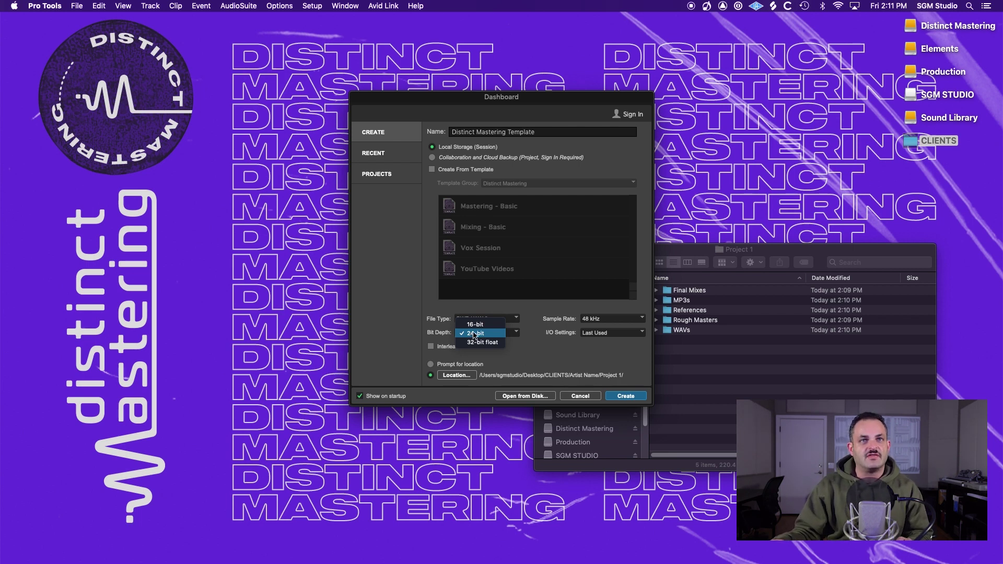
pyautogui.click(462, 335)
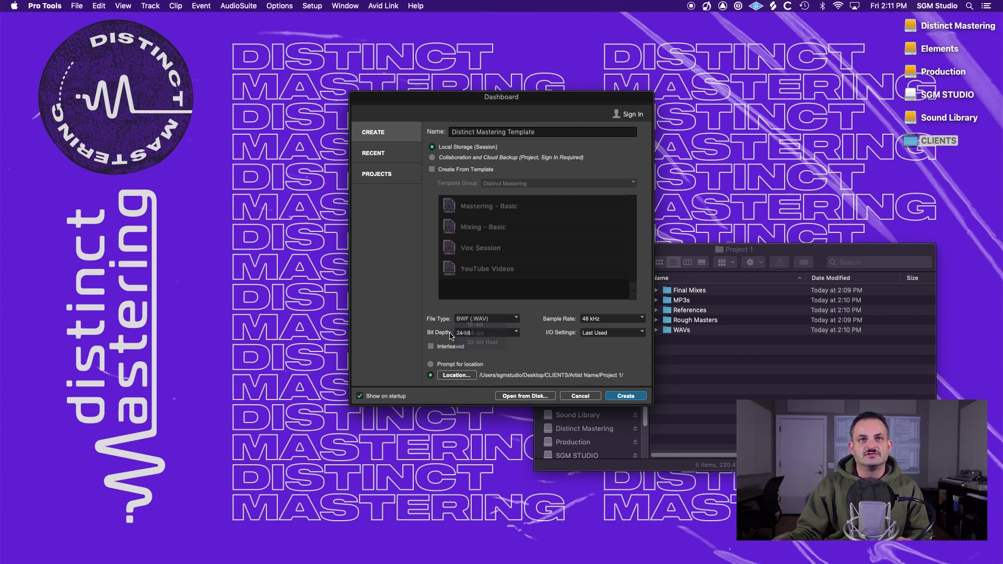
pyautogui.click(598, 319)
pyautogui.click(547, 328)
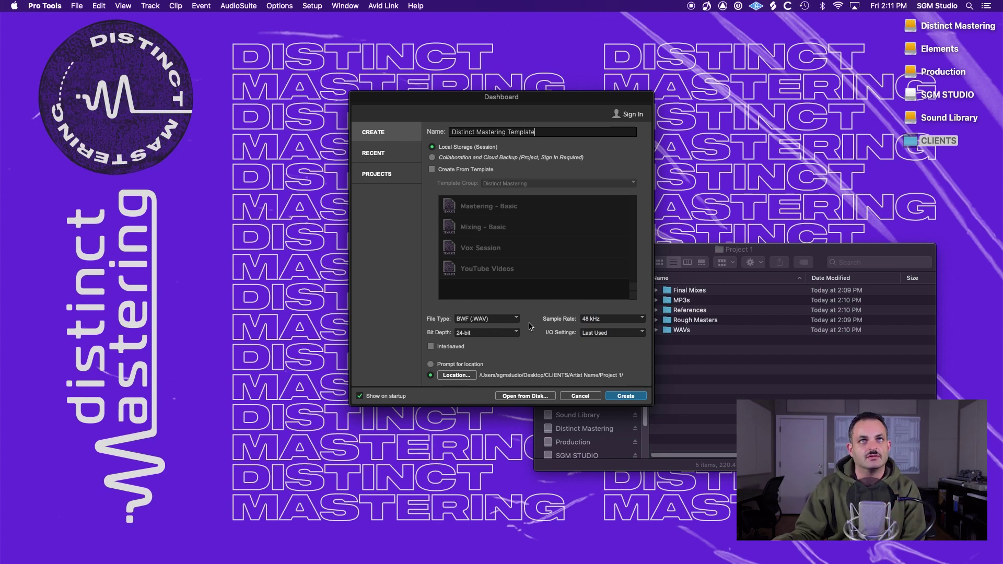
# Step: Create the session without a template, at 24-bit and 48 kHz
pyautogui.click(457, 171)
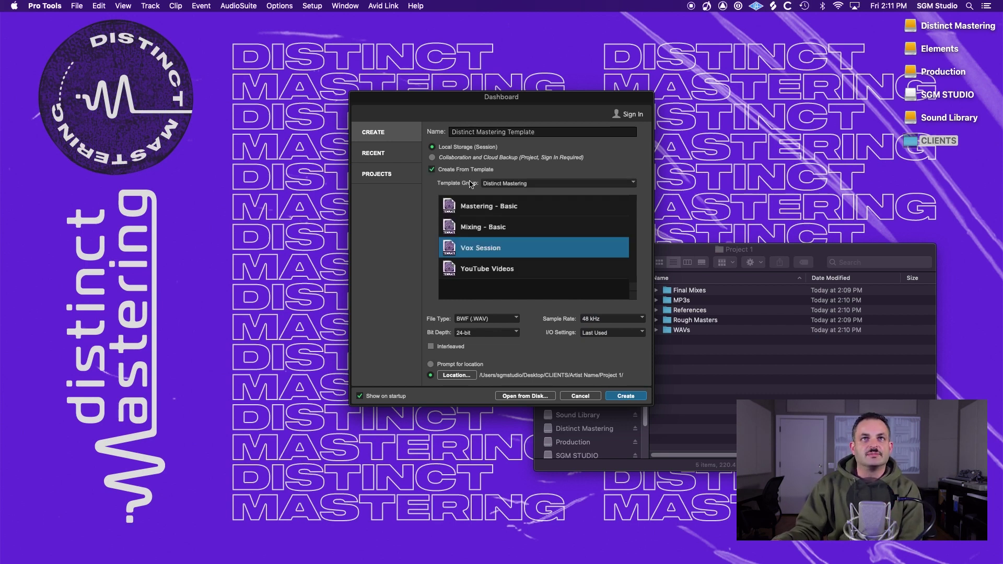
pyautogui.click(511, 184)
pyautogui.click(525, 170)
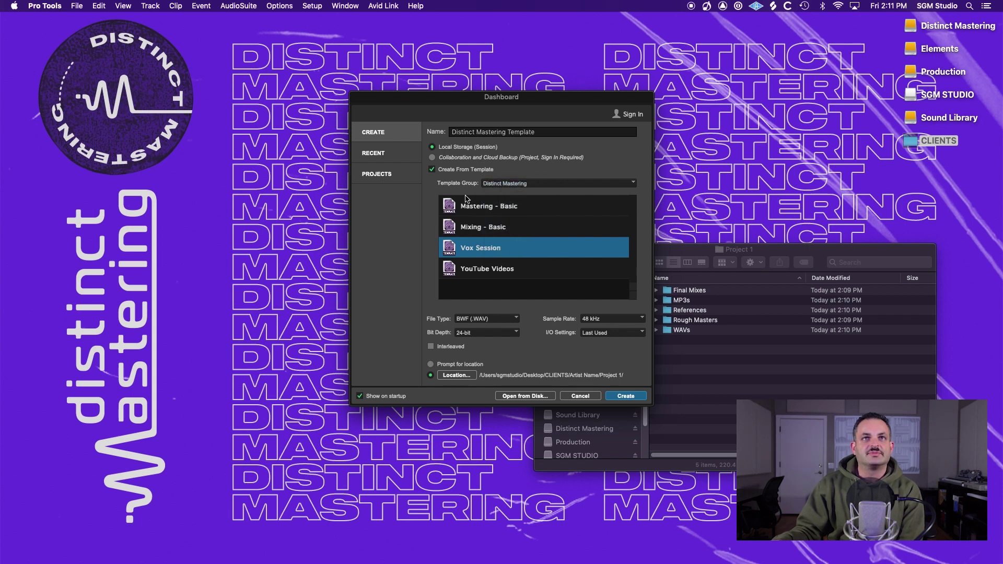
pyautogui.click(448, 172)
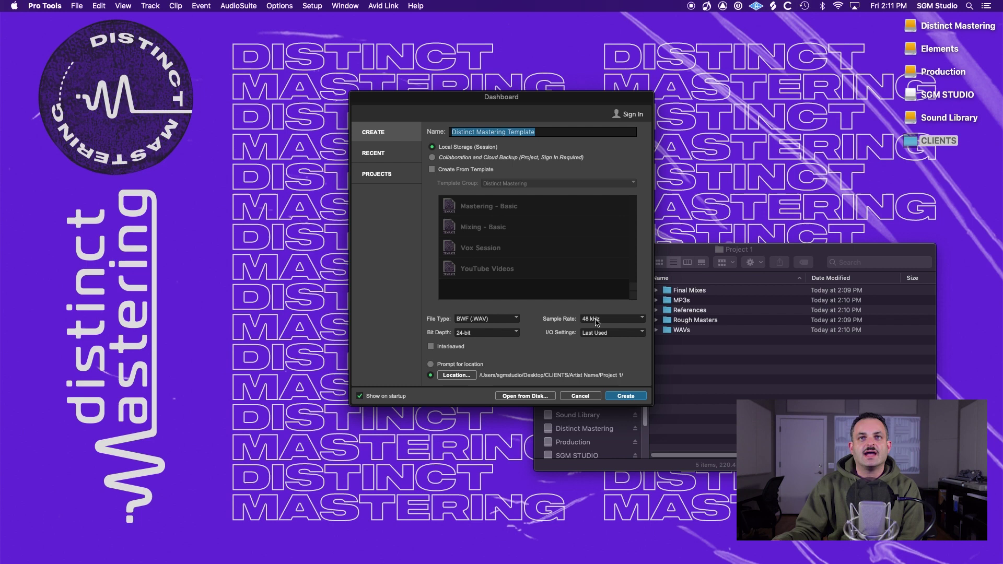
pyautogui.click(493, 335)
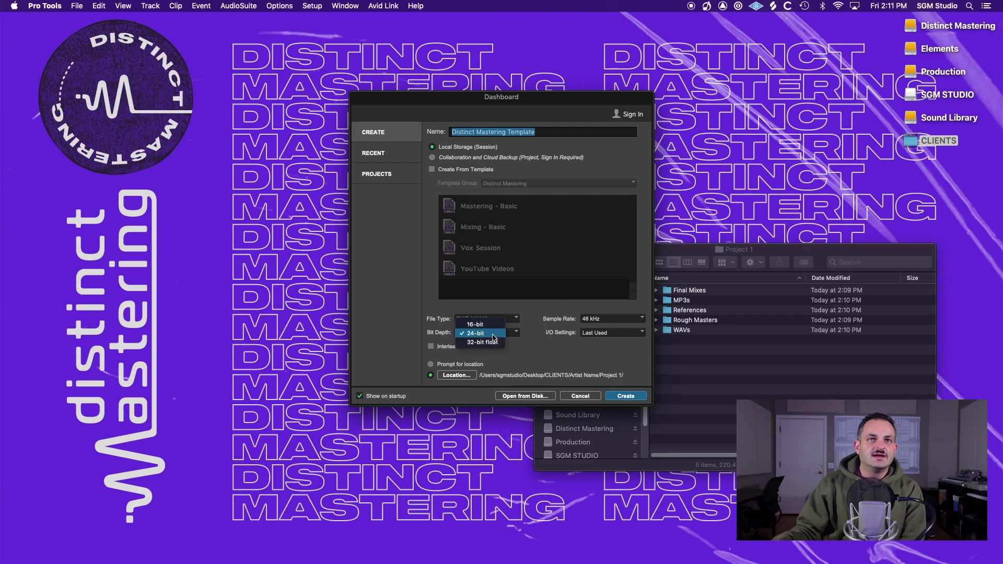
pyautogui.click(517, 347)
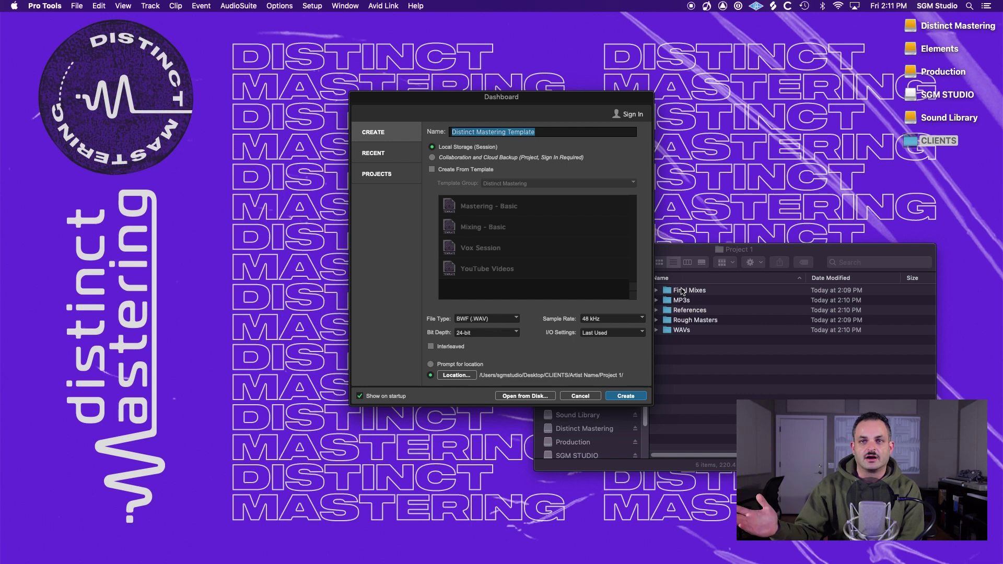
pyautogui.click(600, 319)
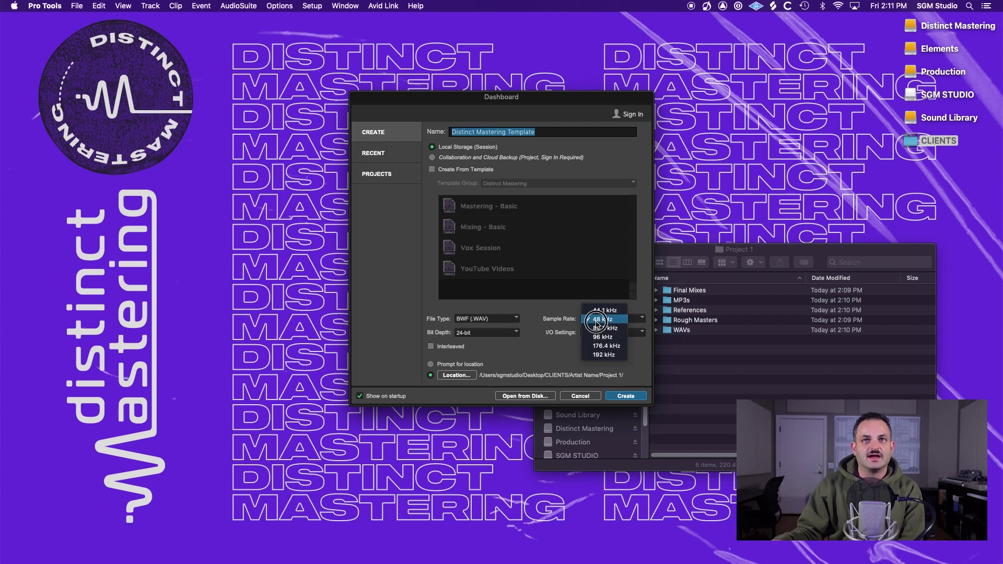
pyautogui.click(594, 319)
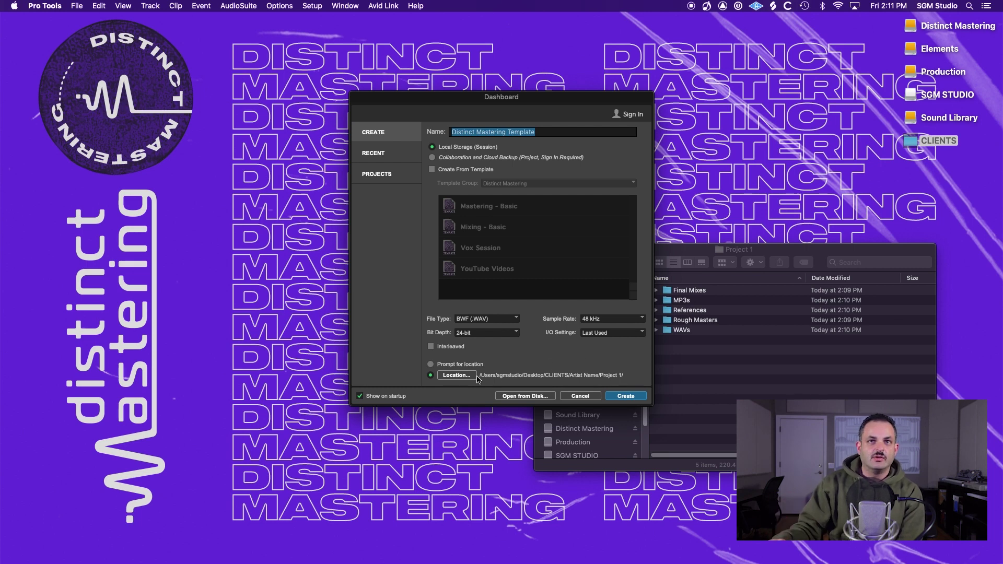
pyautogui.click(625, 396)
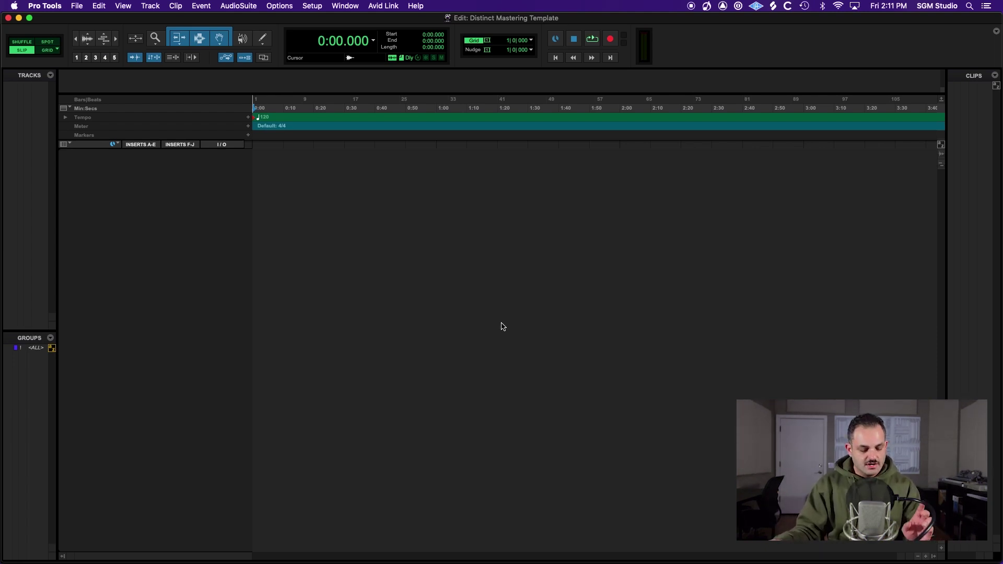
# Step: Set up a stereo audio track named TRACKS in New Tracks
pyautogui.press('super+shift+n')
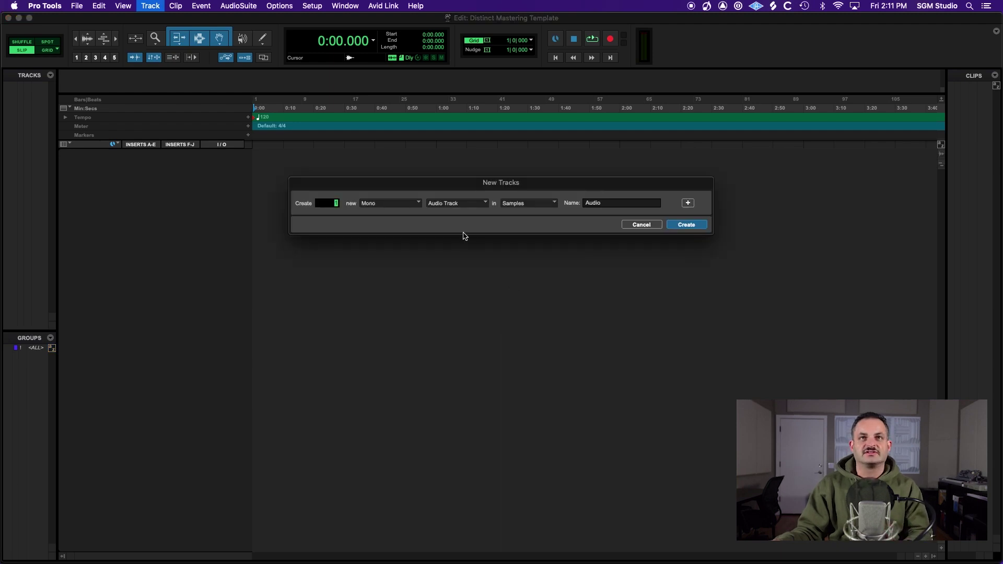
pyautogui.click(377, 205)
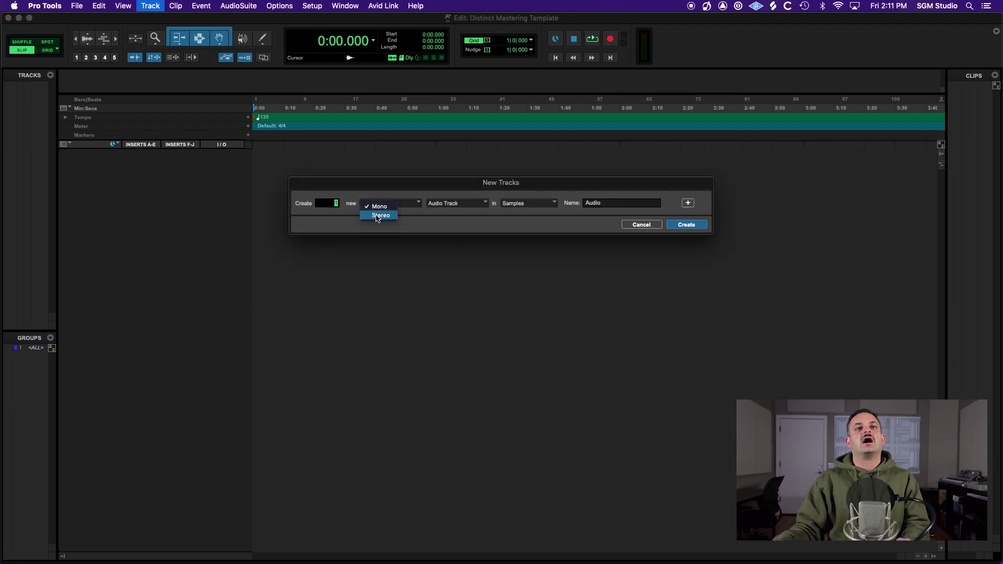
pyautogui.click(377, 214)
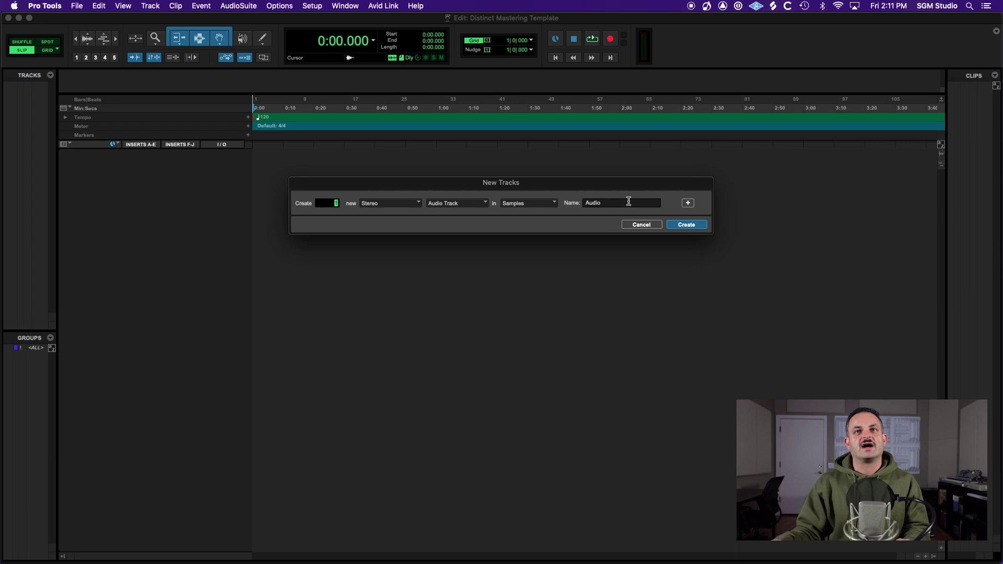
pyautogui.press('Tab')
pyautogui.write('TRACKS')
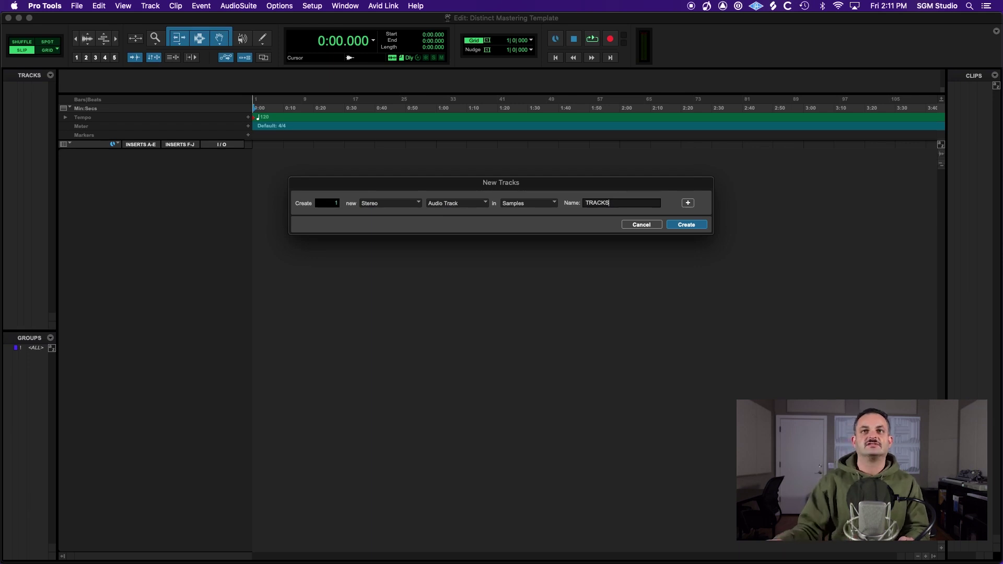
# Step: Add a second stereo audio track named ROUGH MASTERS
pyautogui.click(688, 204)
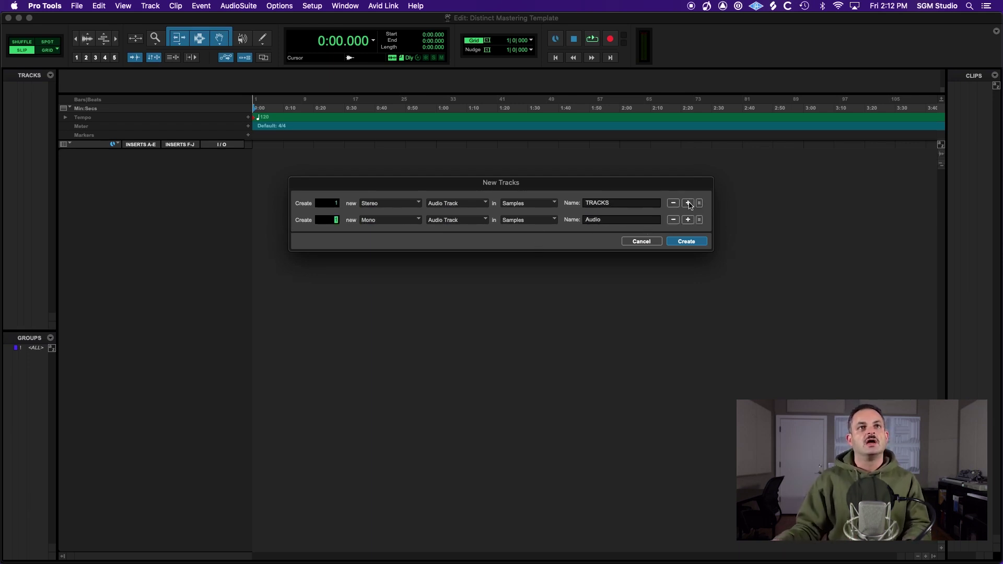
pyautogui.click(383, 220)
pyautogui.click(376, 229)
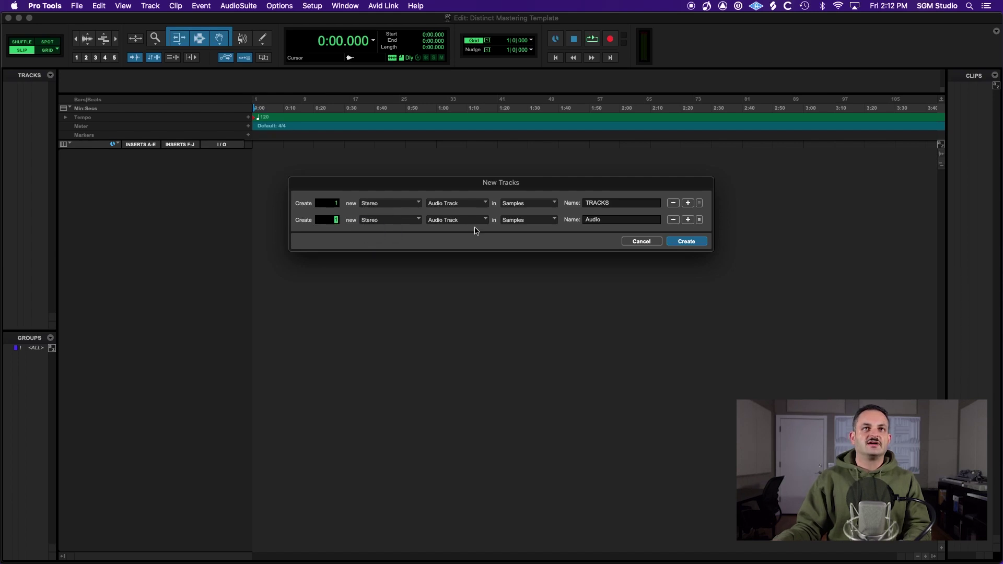
pyautogui.doubleClick(600, 219)
pyautogui.write('ROUGH MAS')
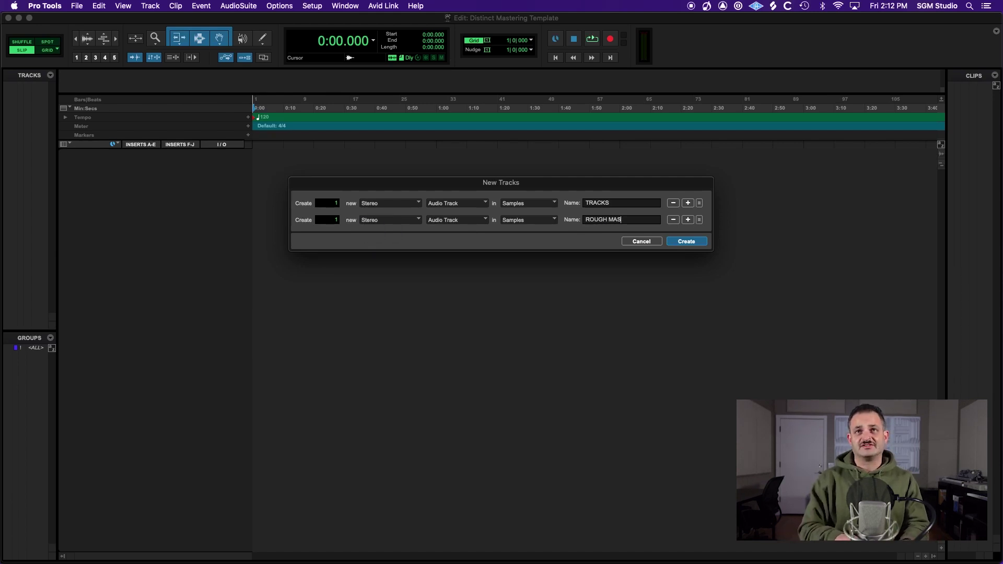
pyautogui.write('TERS')
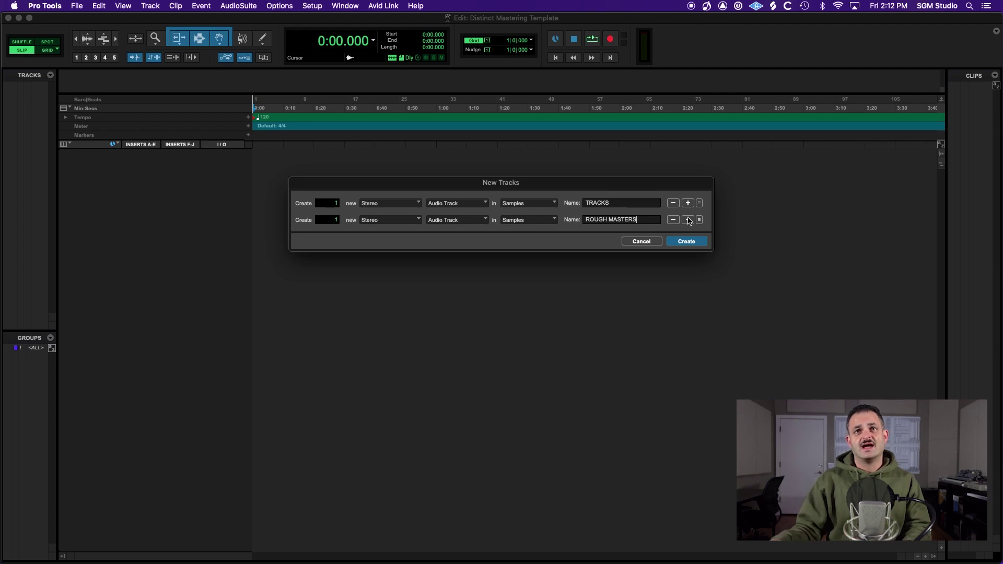
# Step: Add a third stereo audio track named REFERENCES
pyautogui.click(688, 220)
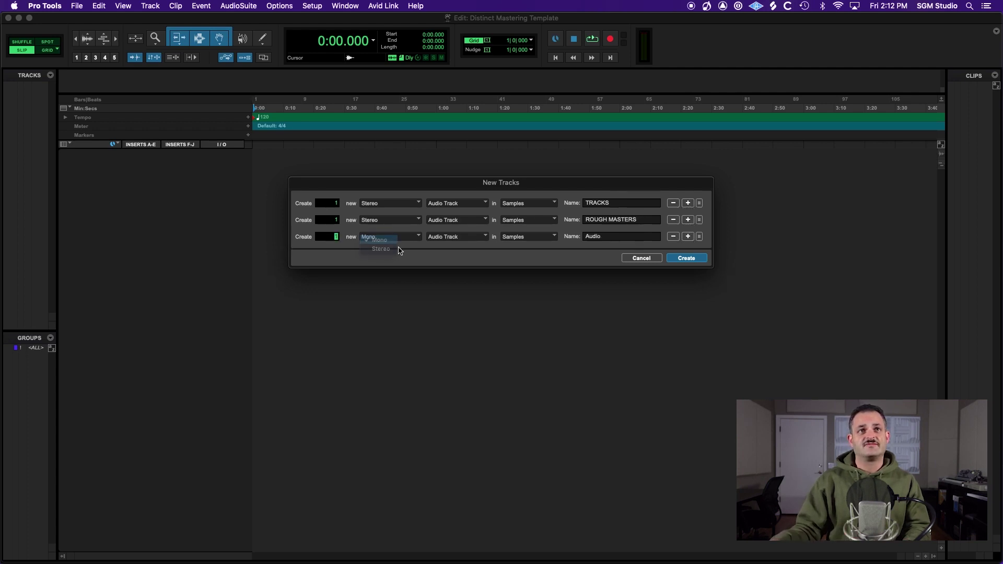
pyautogui.click(388, 238)
pyautogui.click(385, 249)
pyautogui.click(454, 236)
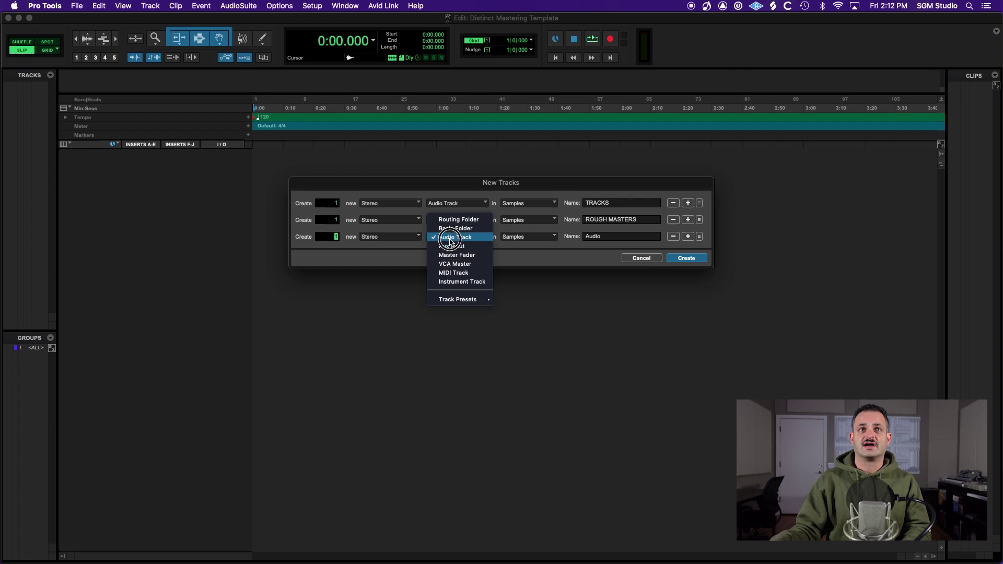
pyautogui.click(452, 235)
pyautogui.doubleClick(595, 238)
pyautogui.write('REF')
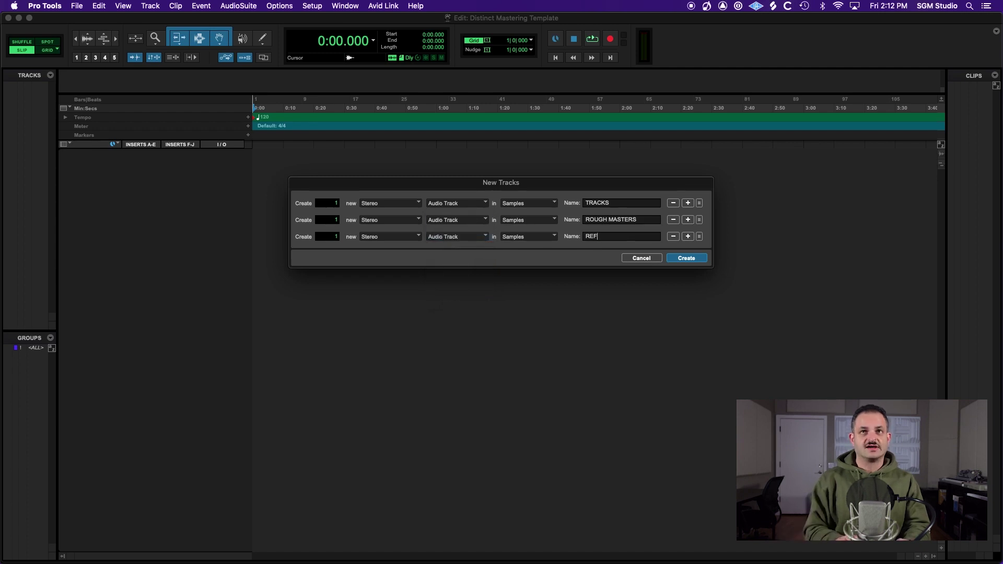
pyautogui.write('ERE')
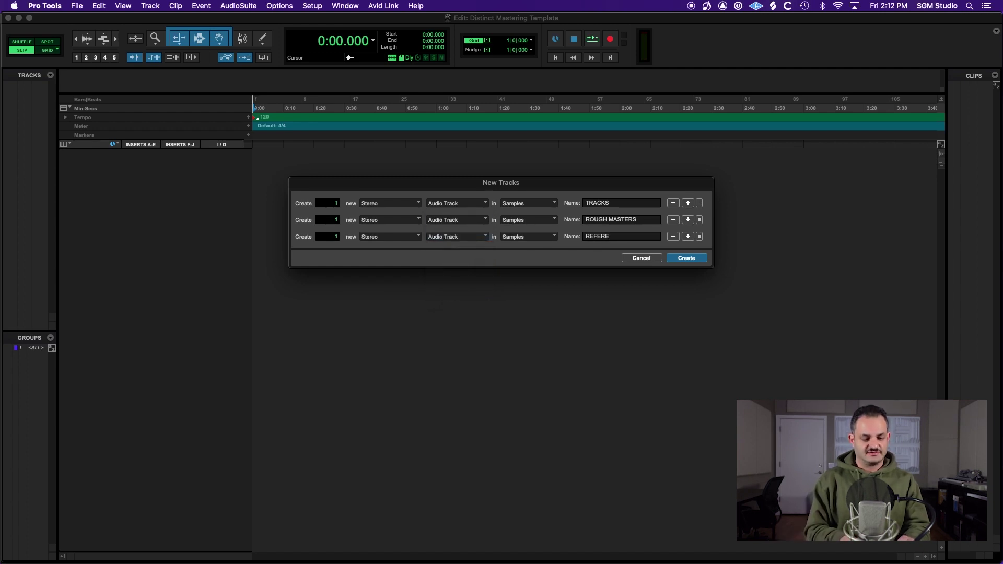
pyautogui.write('NCES')
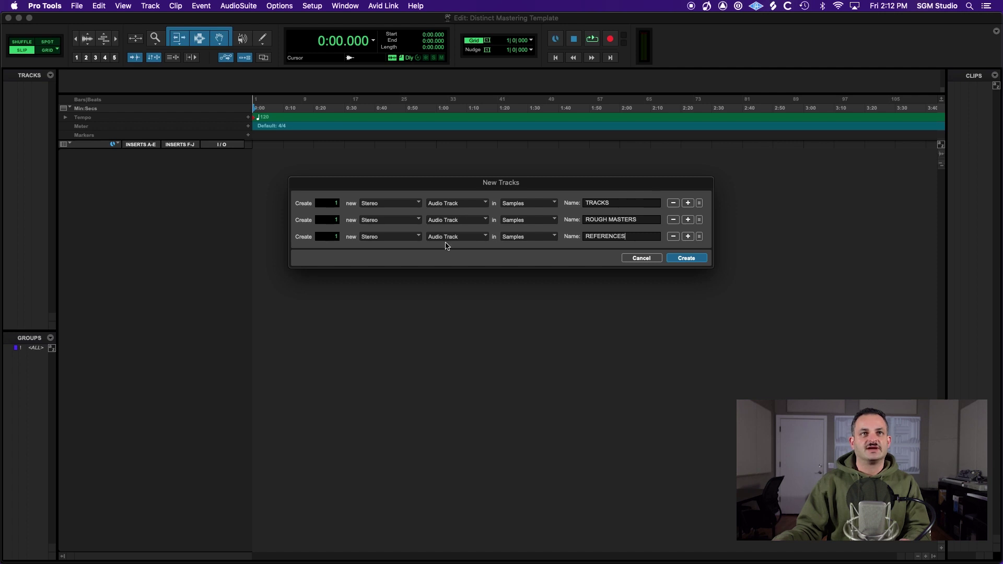
# Step: Add two more rows and make the fourth a stereo Aux Input named EQ
pyautogui.click(687, 237)
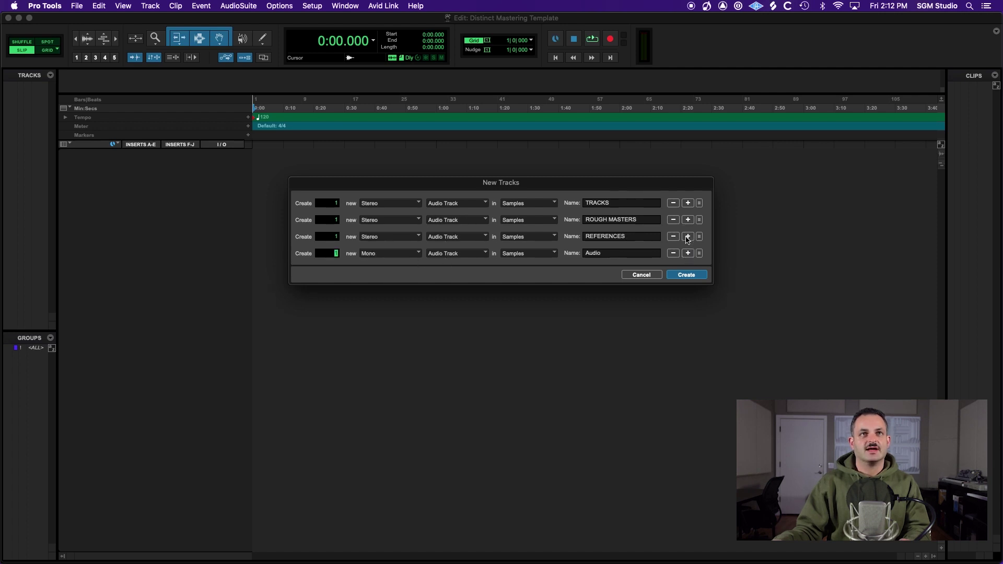
pyautogui.click(688, 253)
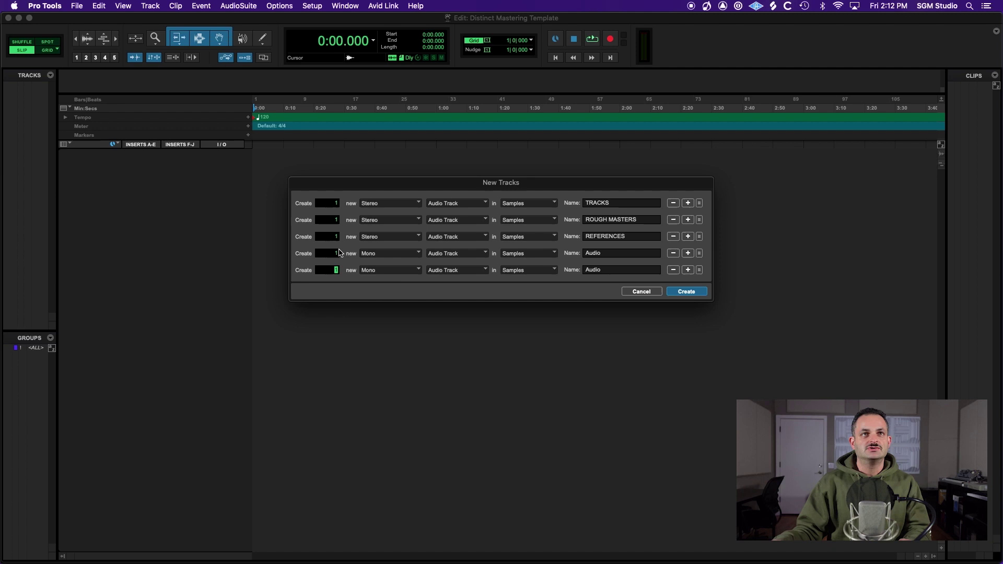
pyautogui.click(387, 253)
pyautogui.click(377, 262)
pyautogui.click(457, 253)
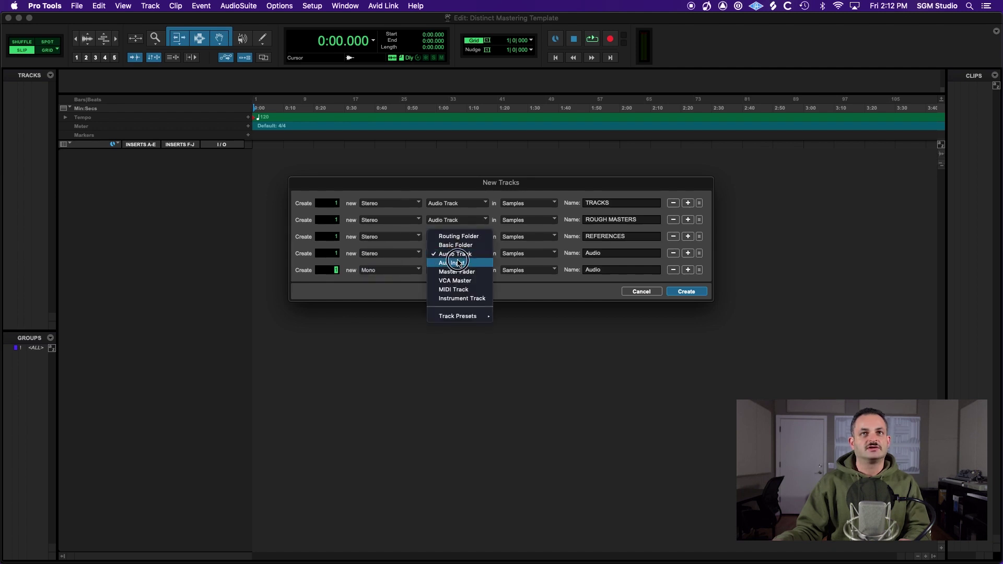
pyautogui.click(458, 263)
pyautogui.doubleClick(601, 253)
pyautogui.write('A')
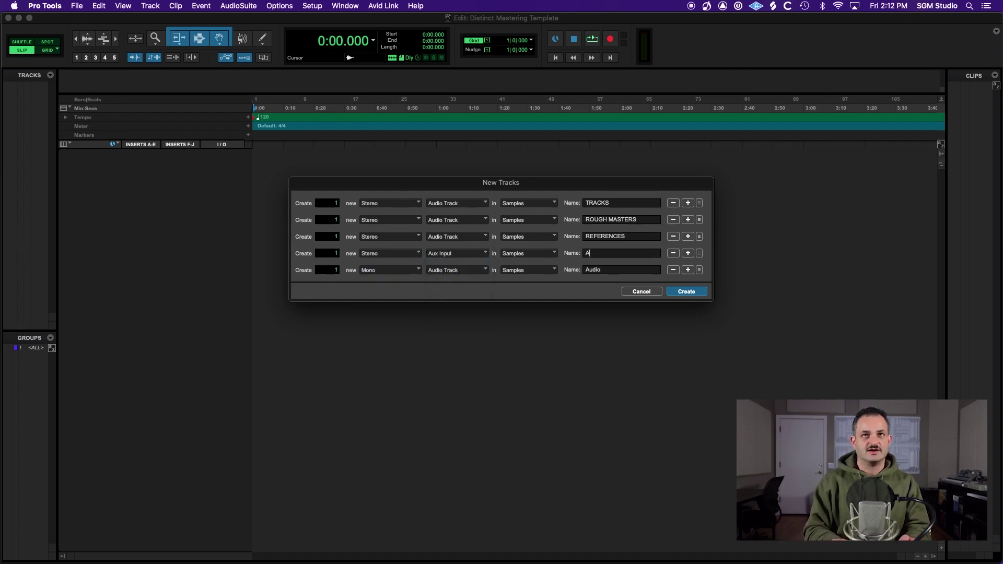
pyautogui.press('BackSpace')
pyautogui.write('EQ')
# Step: Make the fifth row a stereo Aux Input named COMP
pyautogui.click(454, 271)
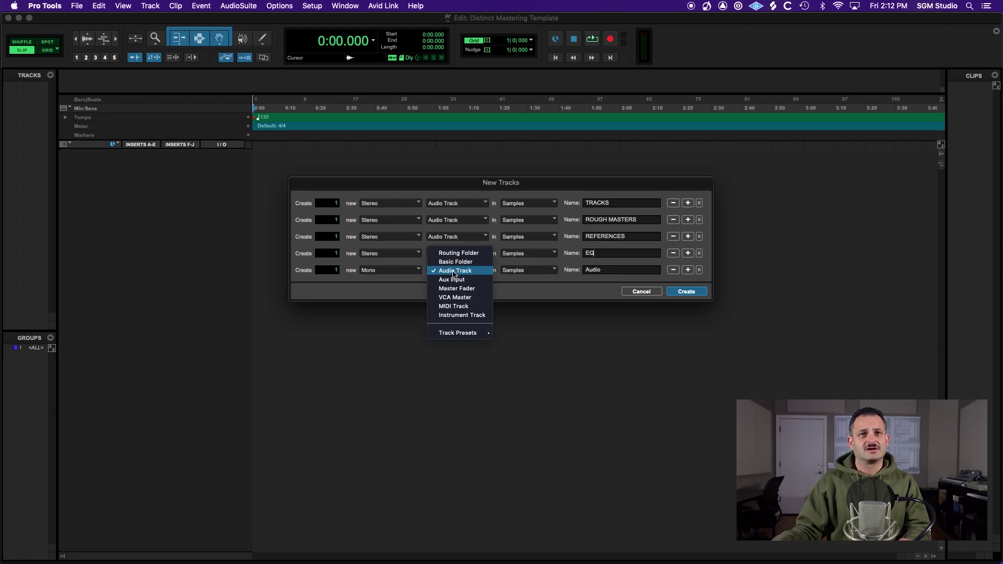
pyautogui.click(452, 279)
pyautogui.click(397, 270)
pyautogui.click(377, 282)
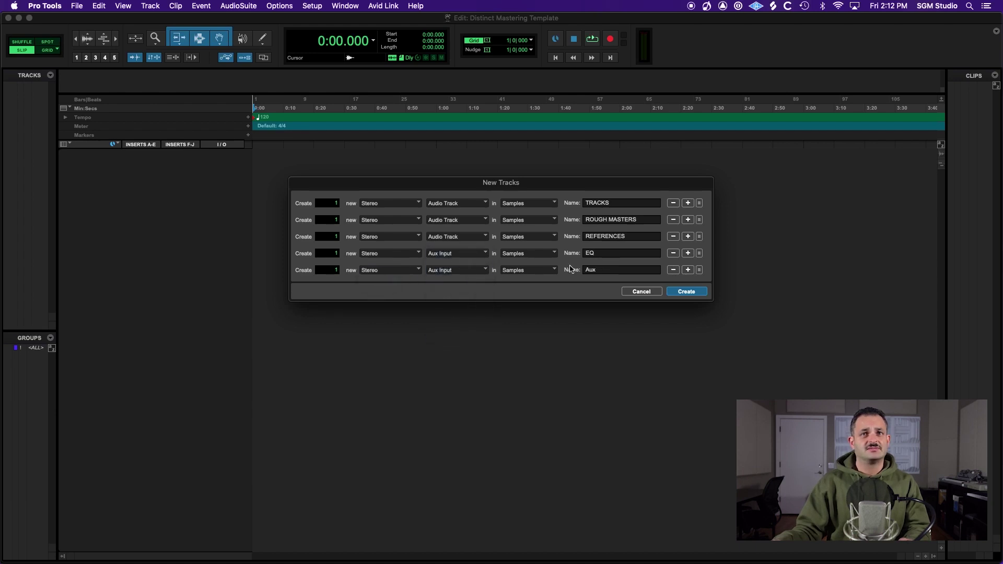
pyautogui.doubleClick(593, 270)
pyautogui.write('COMP')
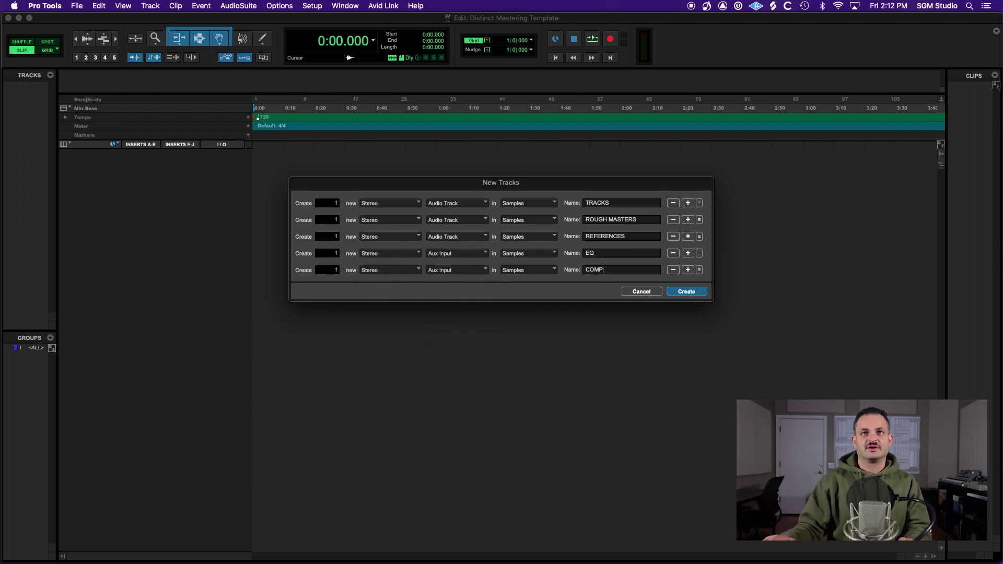
# Step: Add a sixth row as a stereo Master Fader
pyautogui.click(688, 269)
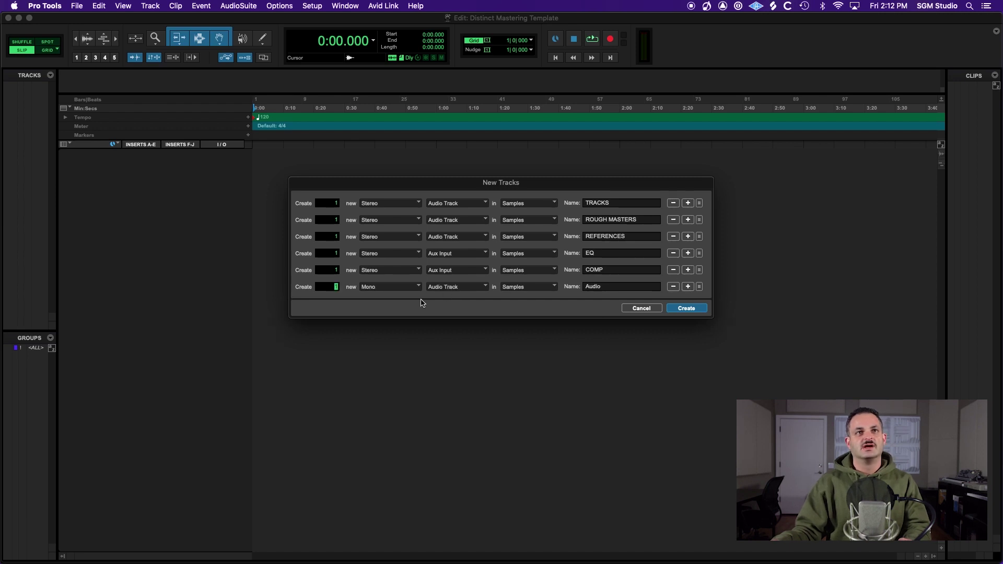
pyautogui.click(389, 287)
pyautogui.click(381, 297)
pyautogui.click(434, 287)
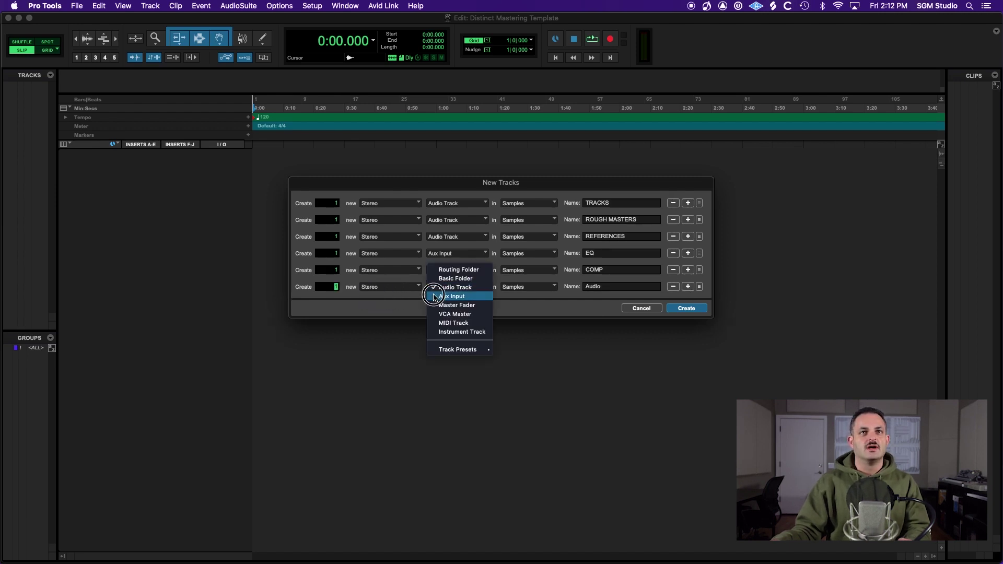
pyautogui.click(449, 305)
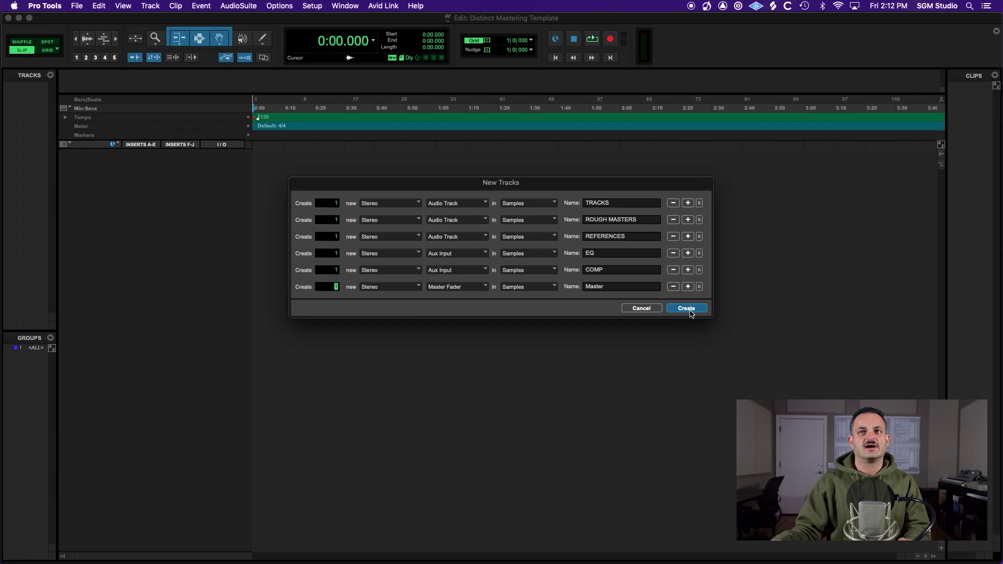
# Step: Create the six tracks and move ROUGH MASTERS and REFERENCES below Master 1
pyautogui.press('Return')
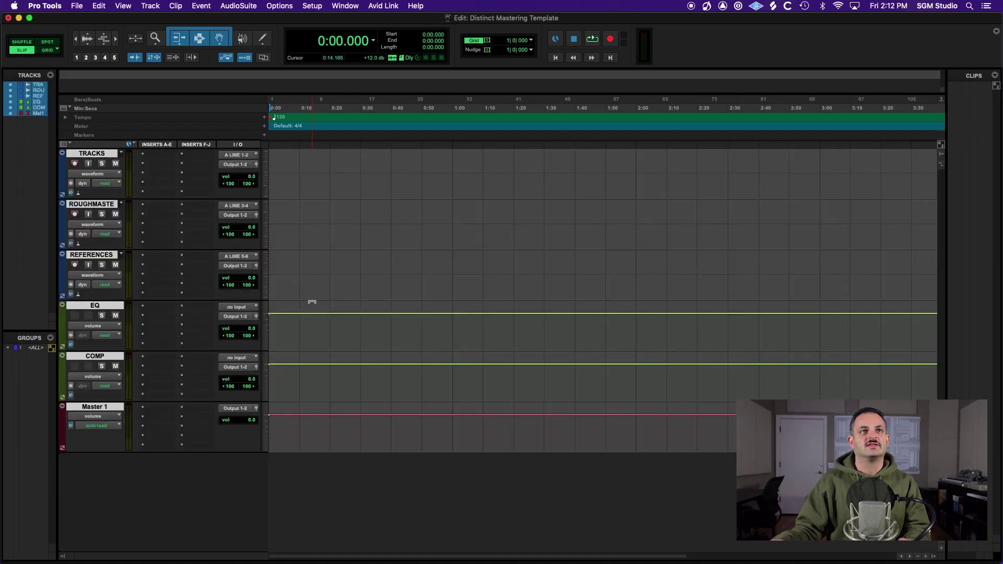
pyautogui.click(90, 256)
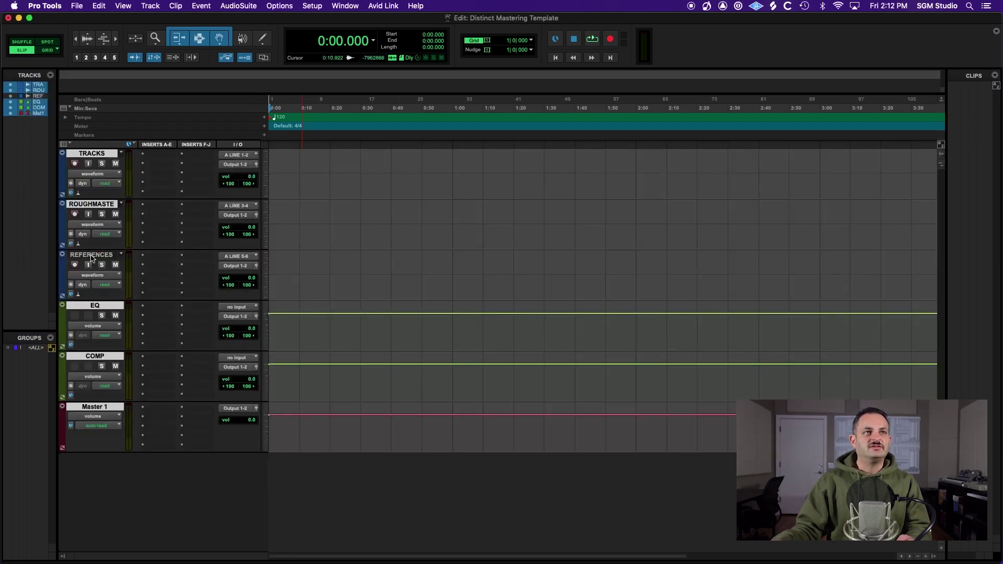
pyautogui.keyDown('shift'); pyautogui.click(93, 205); pyautogui.keyUp('shift')
pyautogui.moveTo(93, 208); pyautogui.dragTo(102, 478)
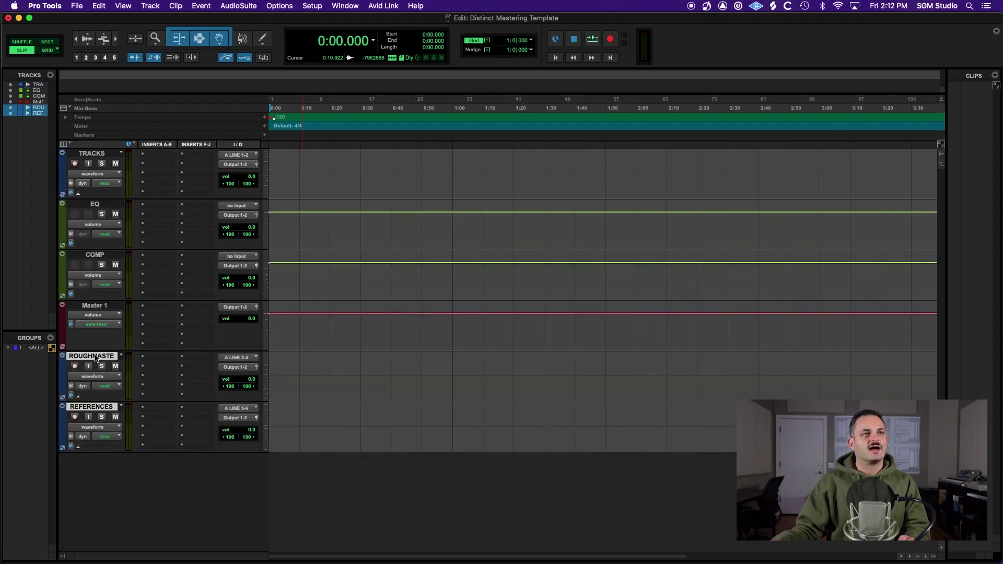
pyautogui.click(98, 303)
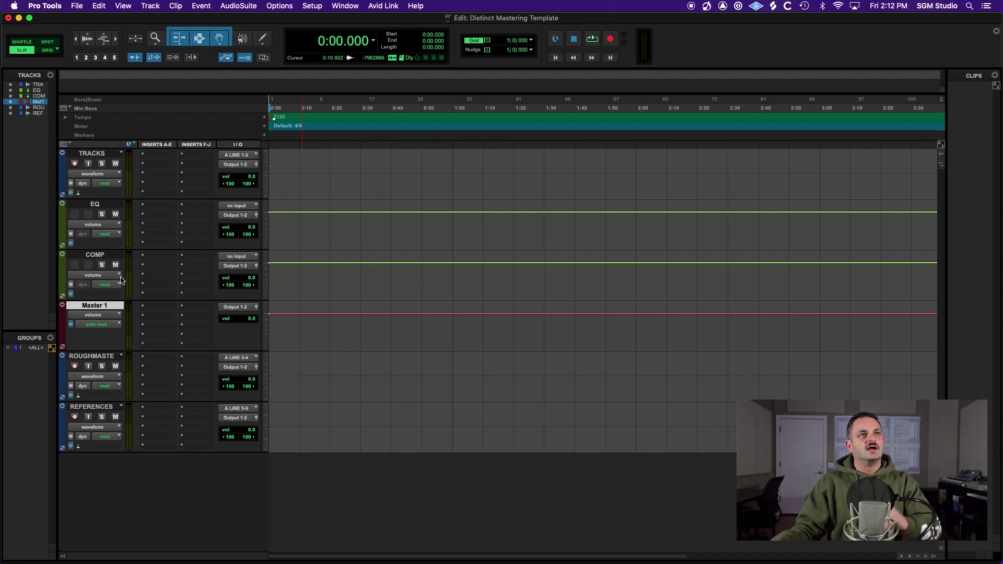
# Step: Route the TRACKS output into the EQ aux track
pyautogui.click(94, 154)
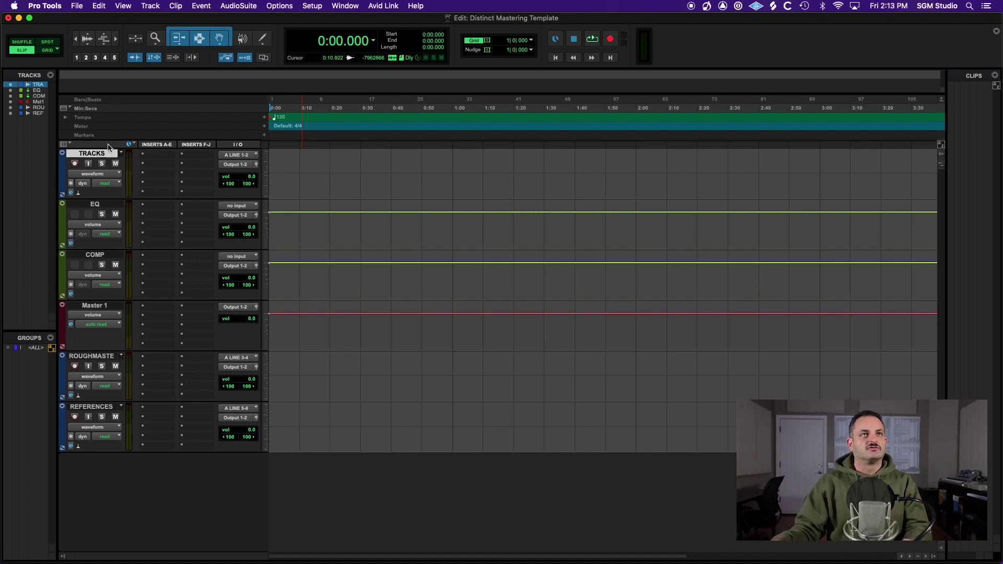
pyautogui.click(102, 356)
pyautogui.keyDown('shift'); pyautogui.click(98, 407); pyautogui.keyUp('shift')
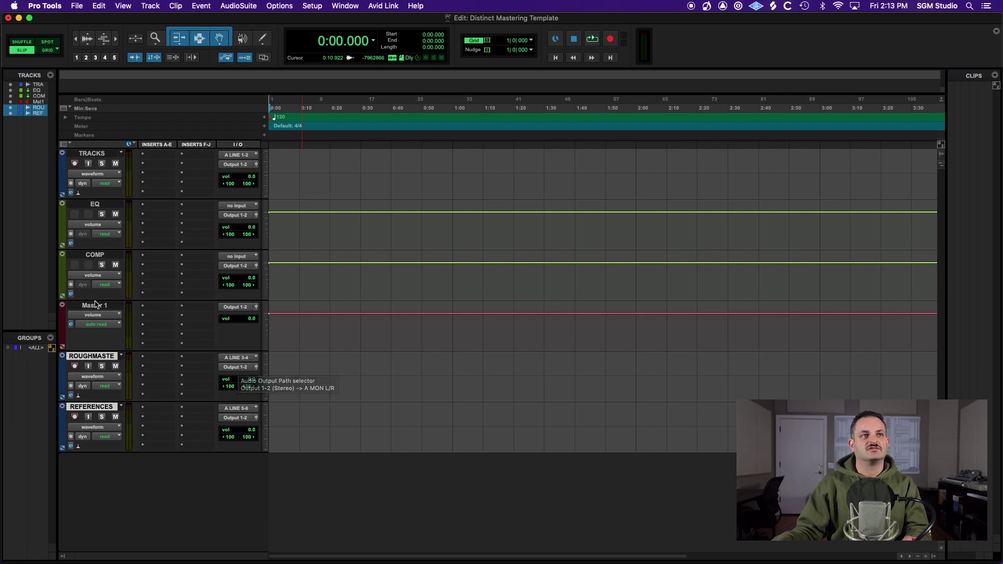
pyautogui.click(92, 151)
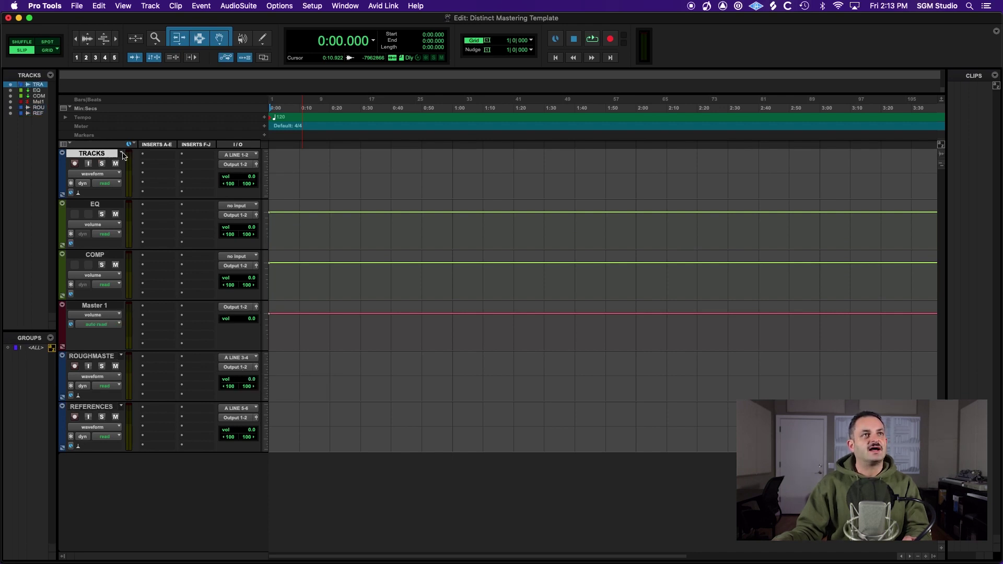
pyautogui.click(236, 165)
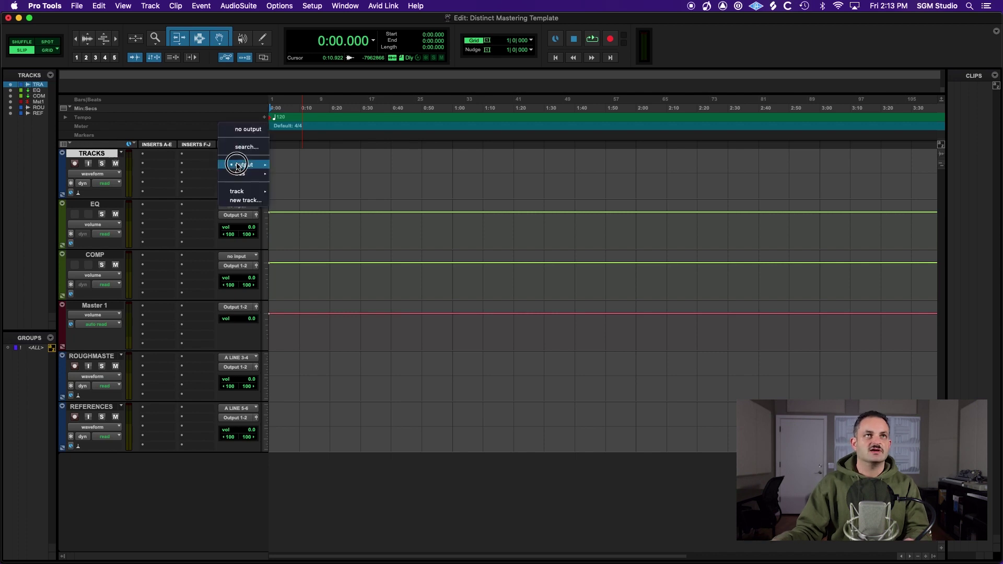
pyautogui.moveTo(237, 190)
pyautogui.click(290, 194)
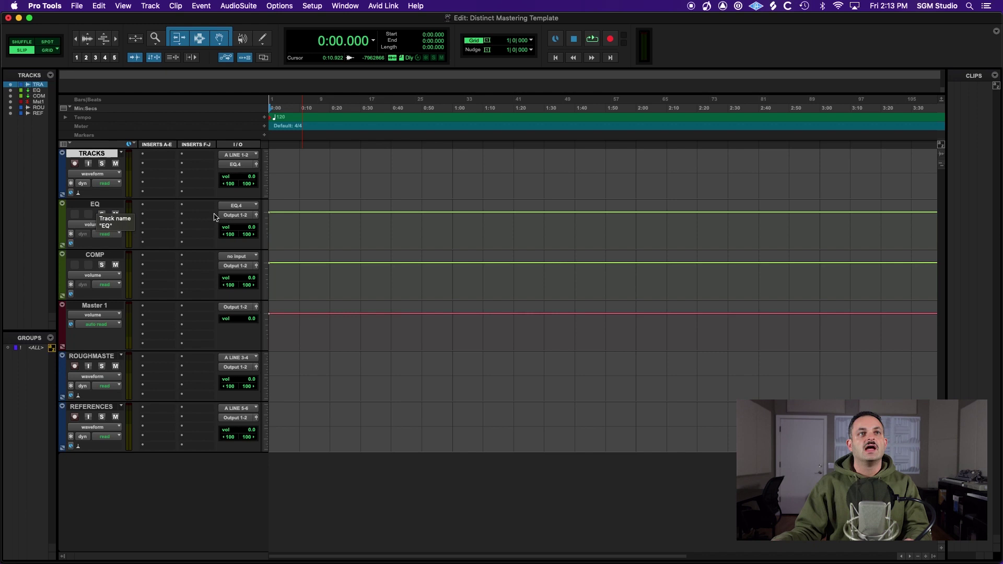
# Step: Route EQ into COMP and mute the ROUGH MASTERS and REFERENCES tracks
pyautogui.click(236, 214)
pyautogui.moveTo(237, 242)
pyautogui.click(302, 254)
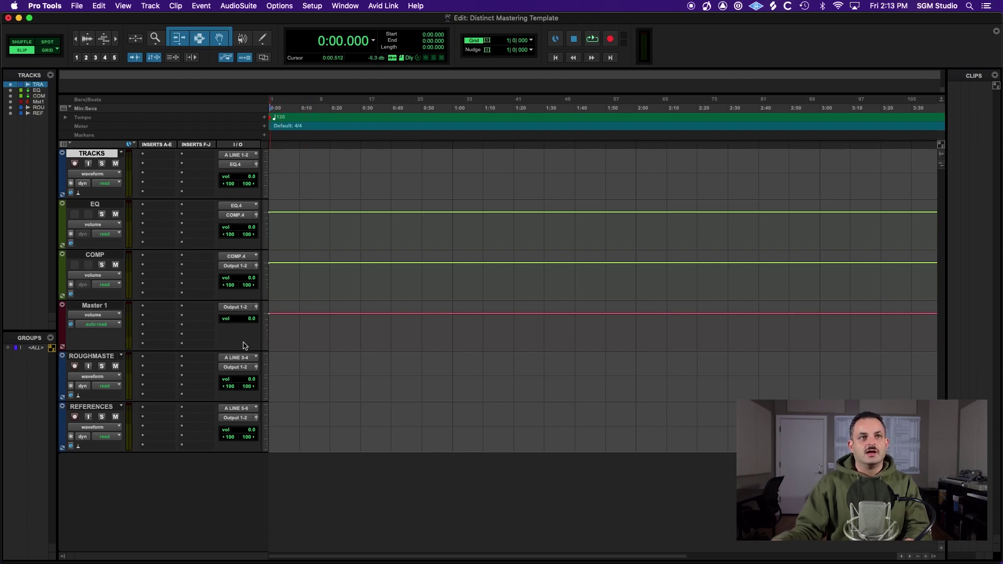
pyautogui.click(116, 366)
pyautogui.click(116, 416)
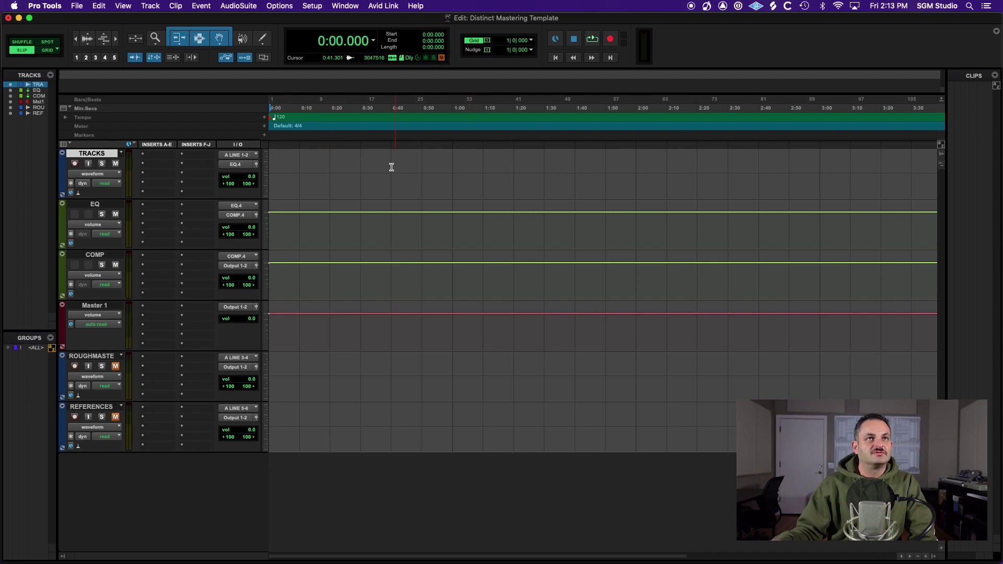
pyautogui.click(107, 204)
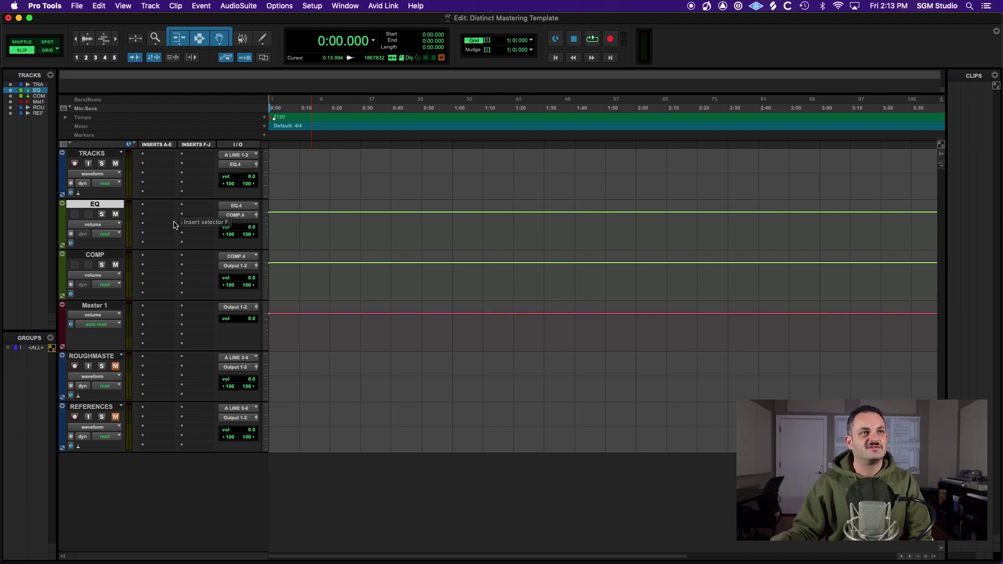
pyautogui.press(';')
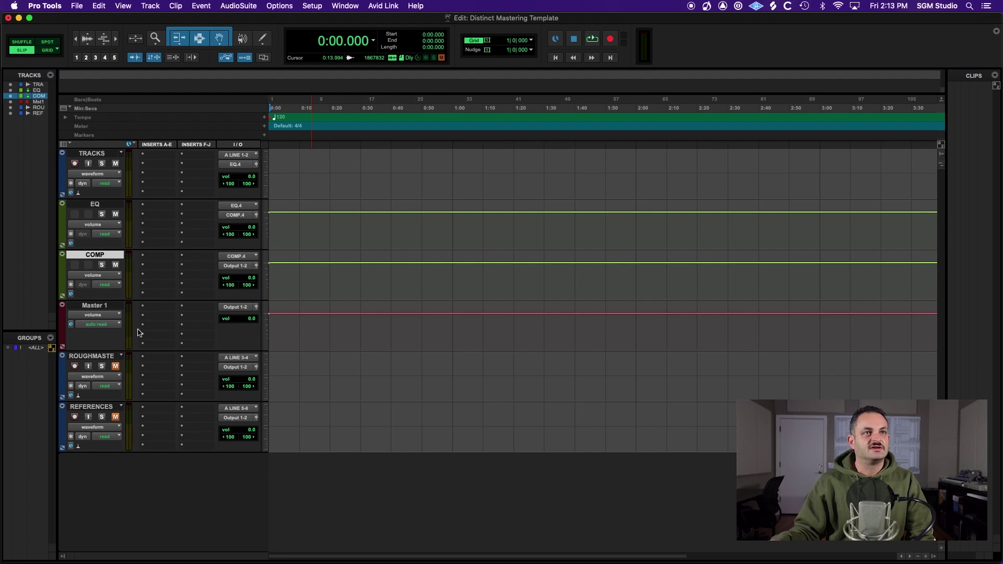
pyautogui.click(107, 306)
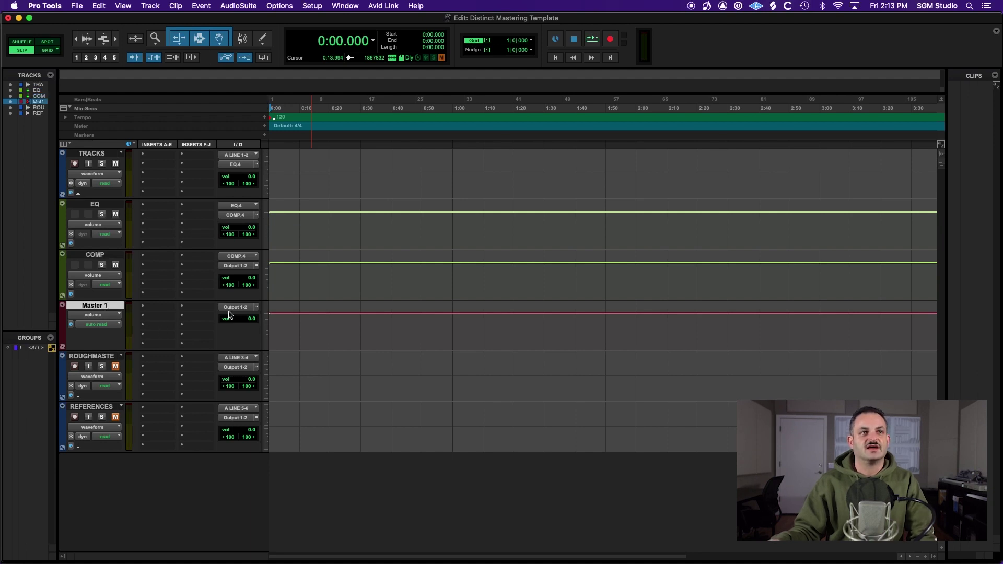
pyautogui.rightClick(108, 306)
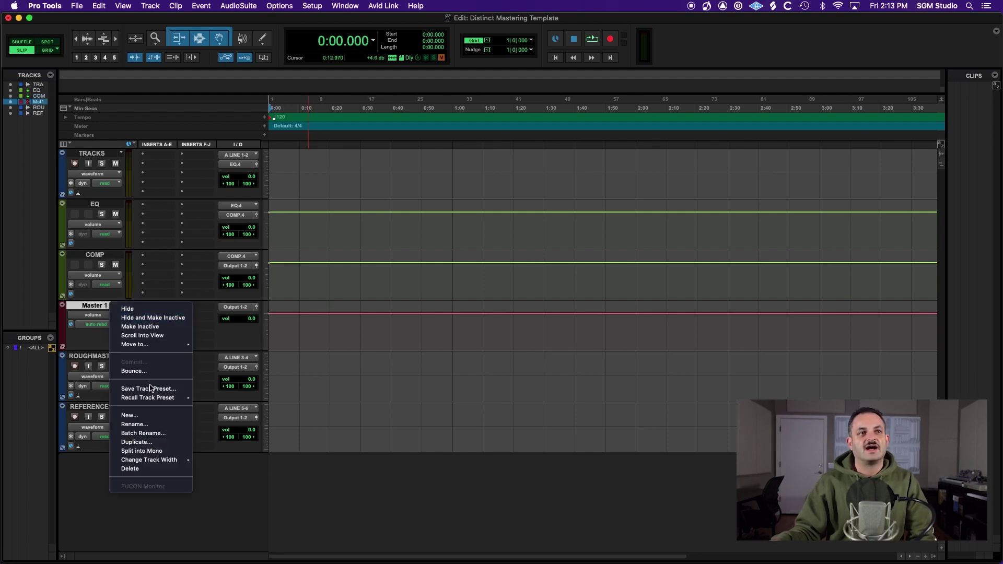
pyautogui.click(142, 372)
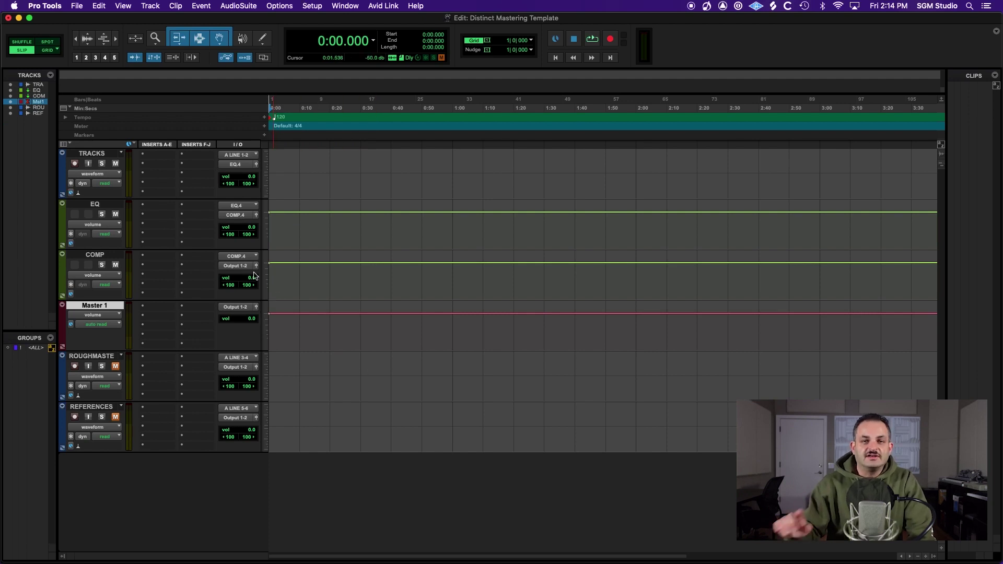
pyautogui.click(77, 6)
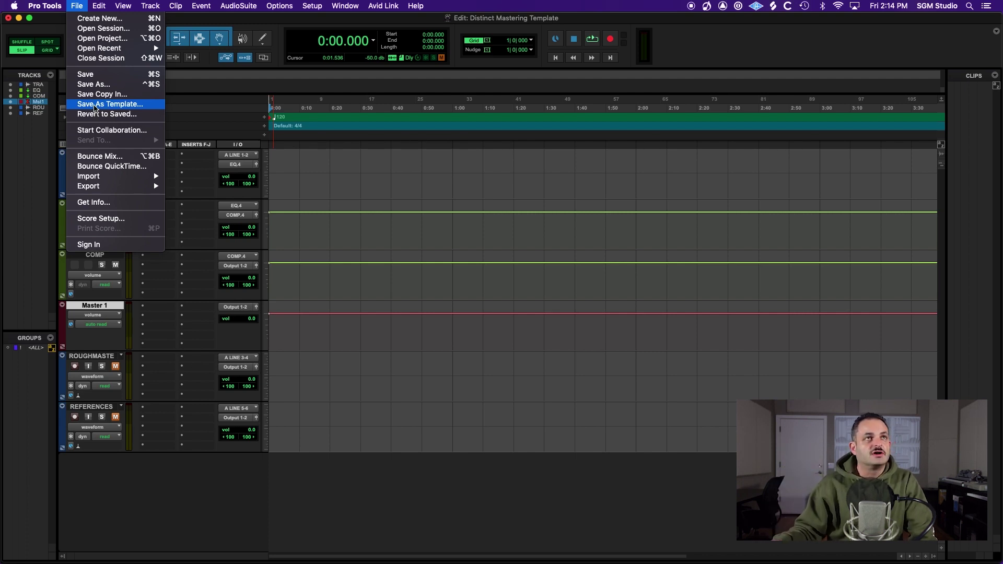
pyautogui.click(45, 5)
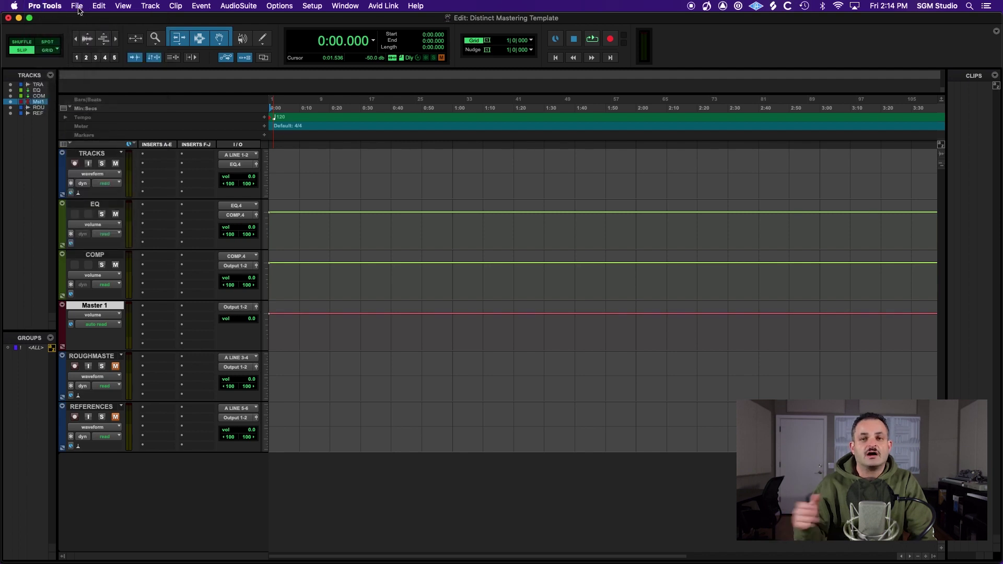